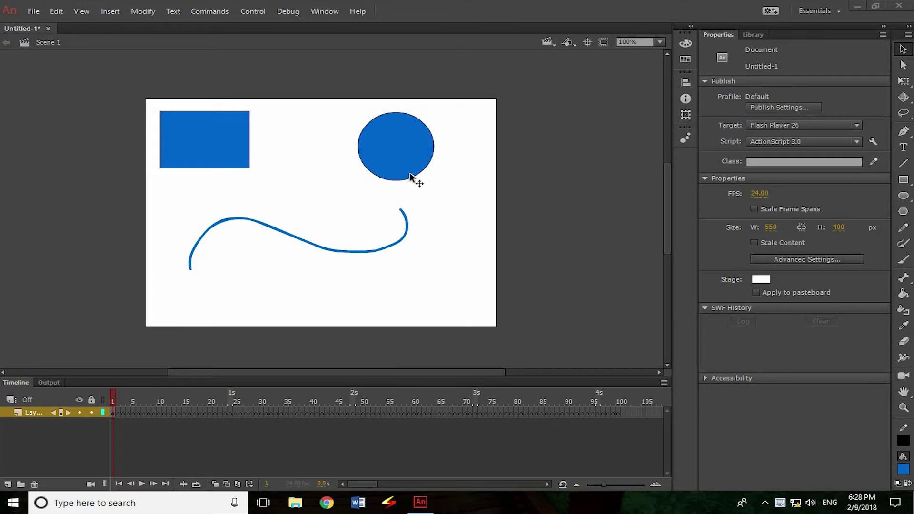
left_click(815, 14)
left_click(814, 15)
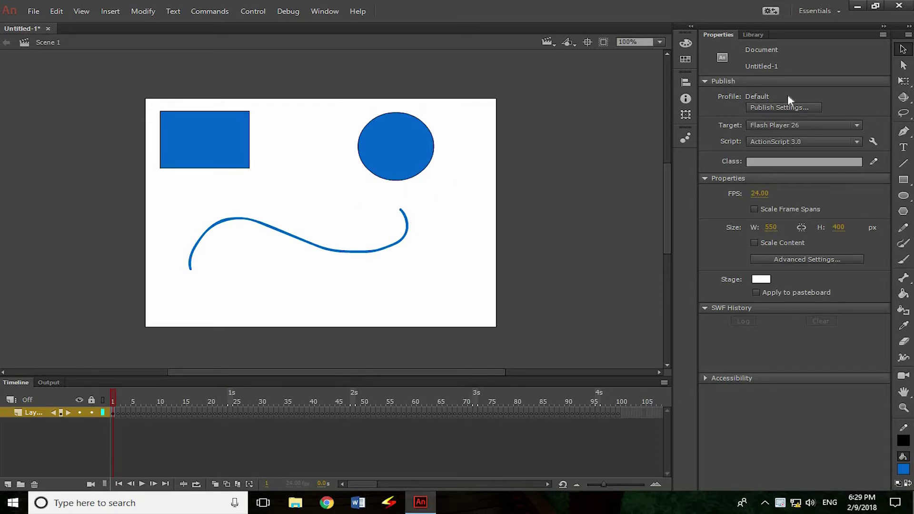
left_click(812, 17)
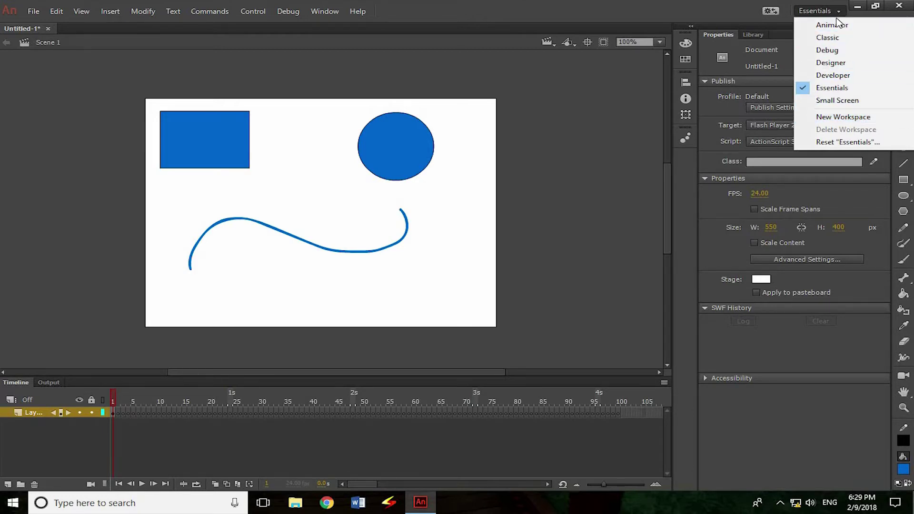
left_click(830, 119)
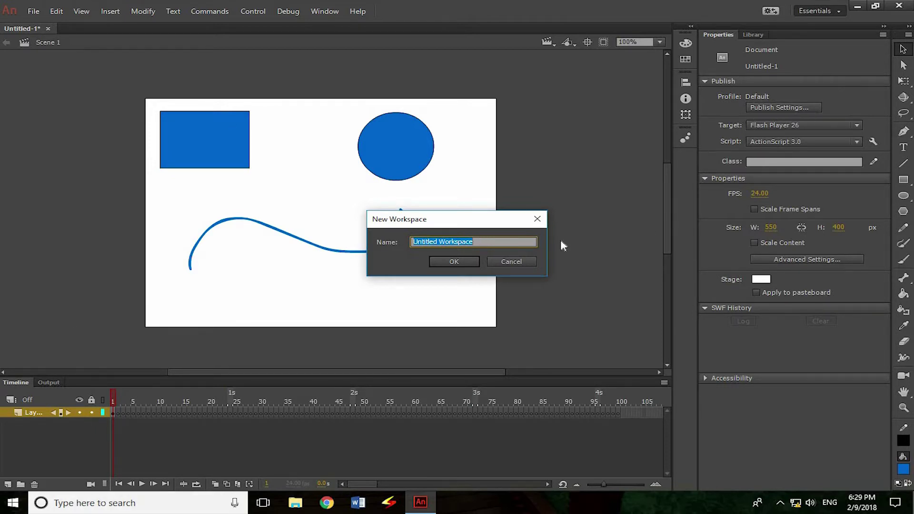
left_click(523, 263)
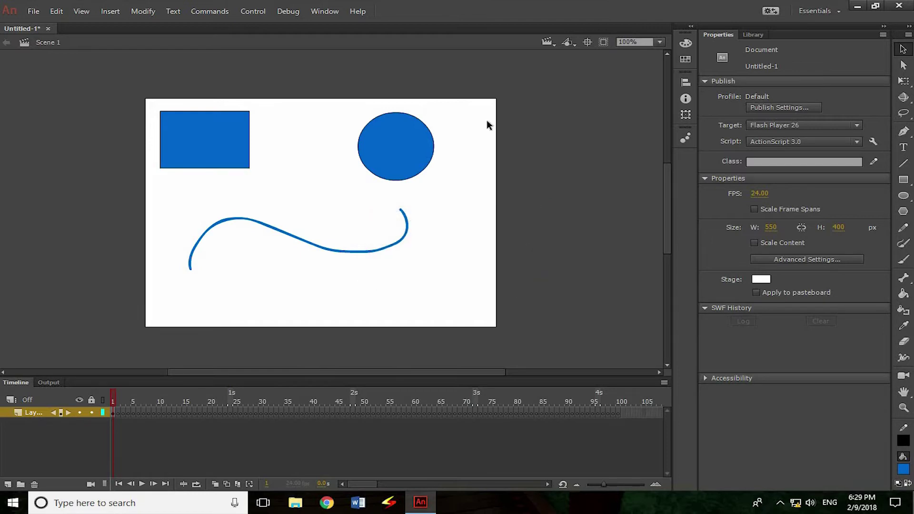
Dock the Tools and Properties panels on the left side of the document and redock the document beside them
left_click_drag(335, 31, 589, 106)
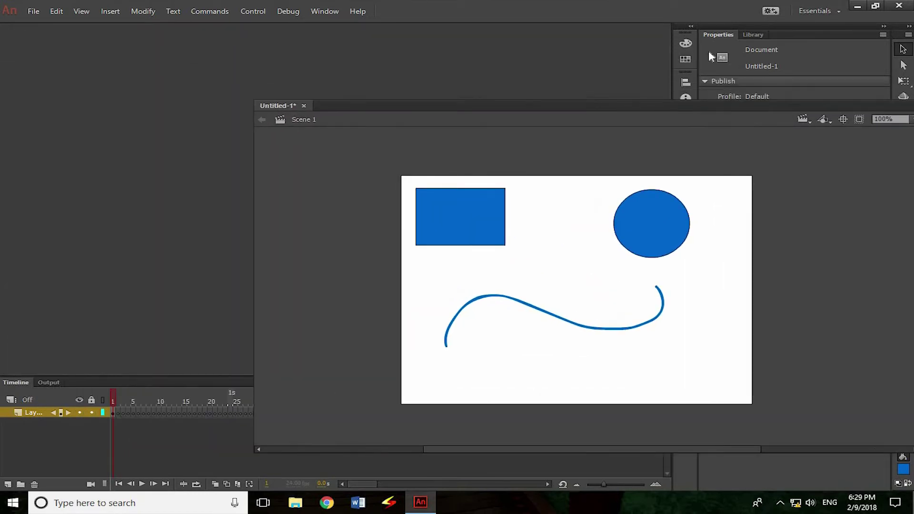
left_click_drag(731, 25, 3, 124)
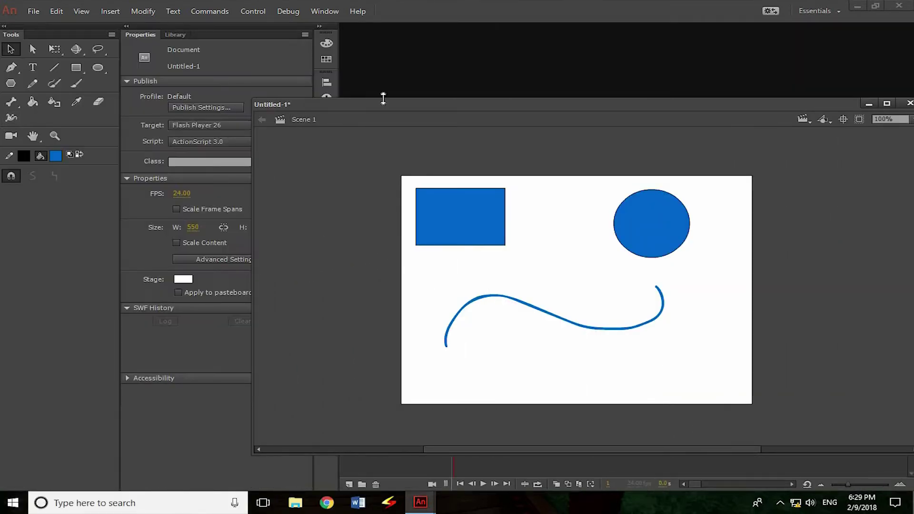
left_click_drag(380, 108, 535, 33)
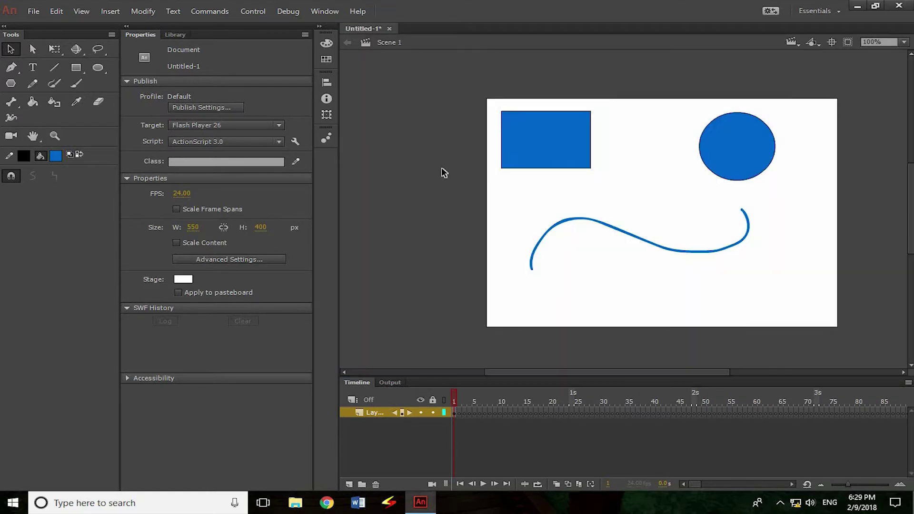
Save the current panel layout as a new workspace named "personal workspace"
left_click(819, 14)
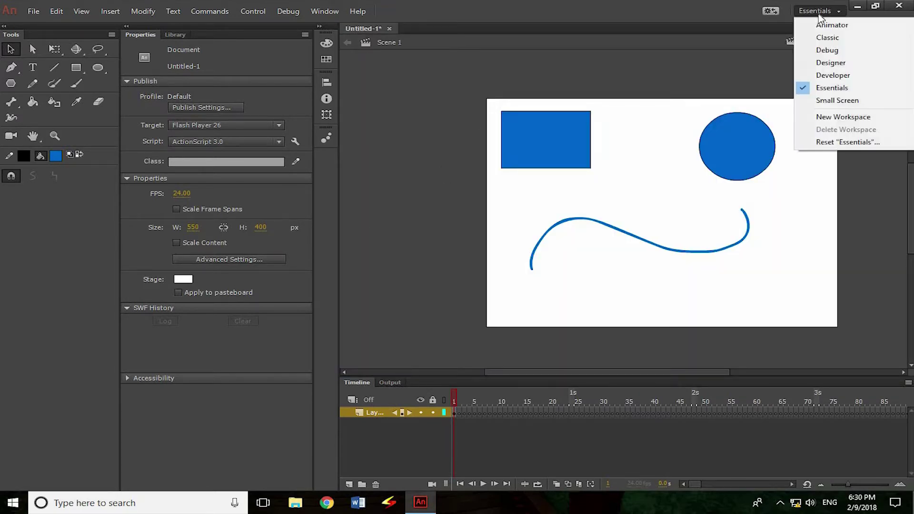
left_click(815, 117)
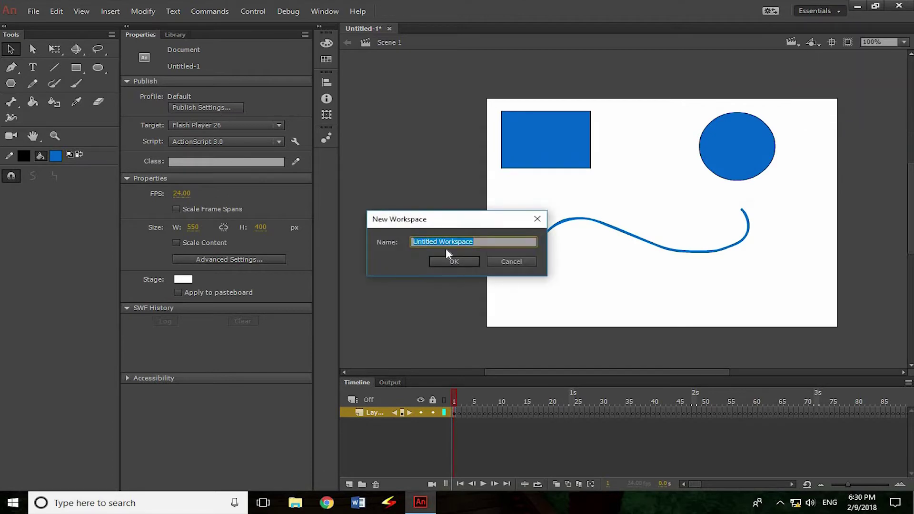
type("per")
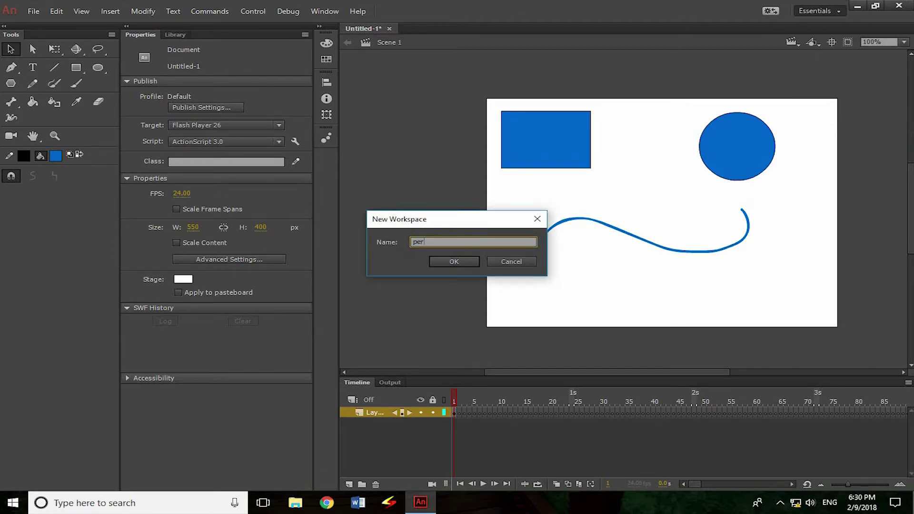
type("sonal workspace")
left_click(455, 262)
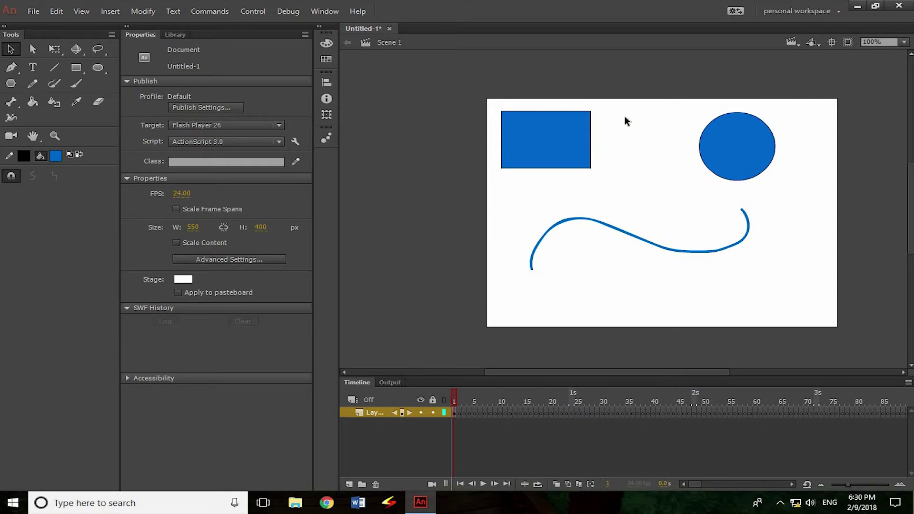
Switch to the Classic workspace and select the fill of the rectangle, then of the circle
left_click(793, 17)
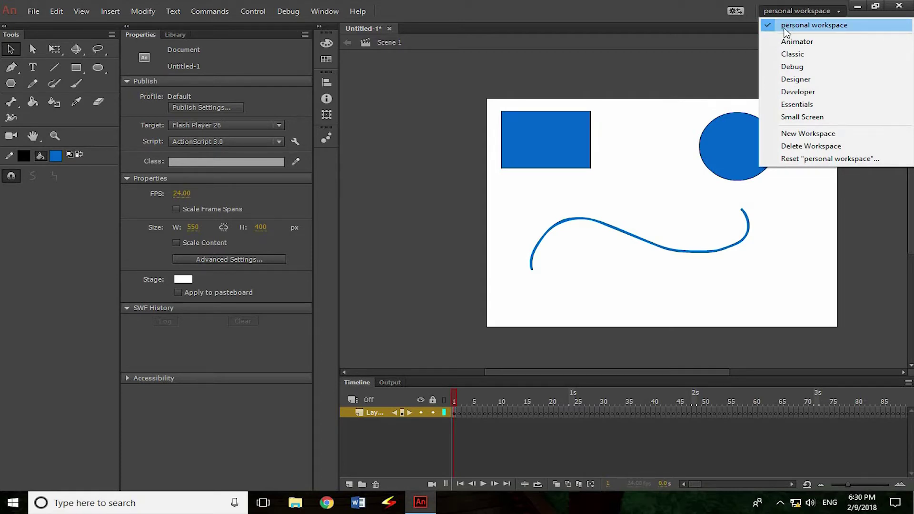
left_click(795, 54)
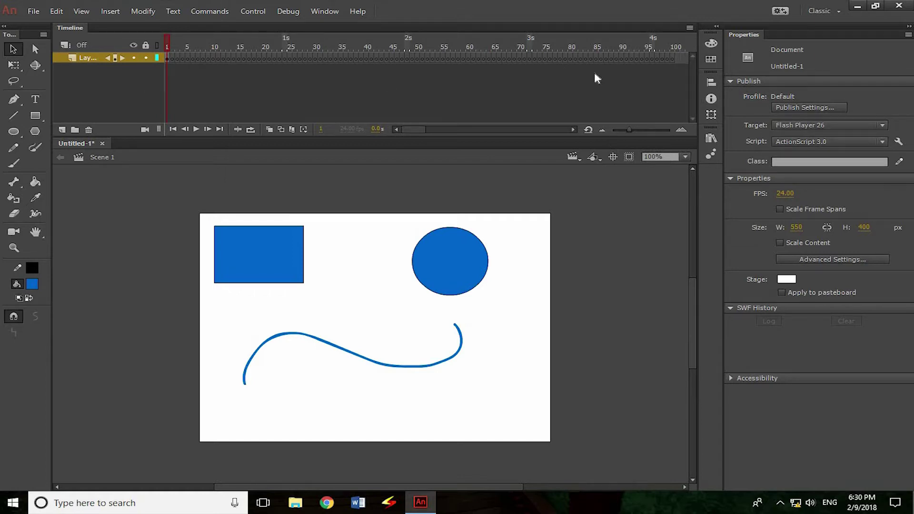
left_click(265, 249)
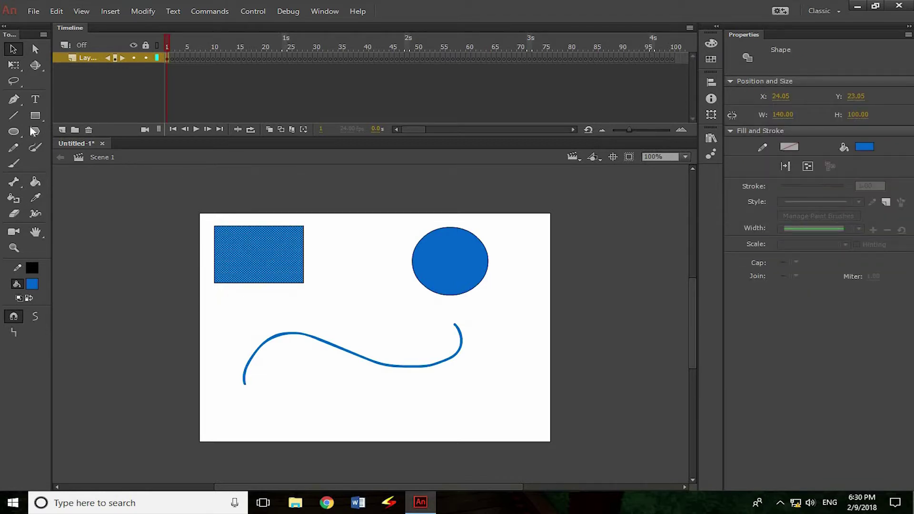
left_click(456, 252)
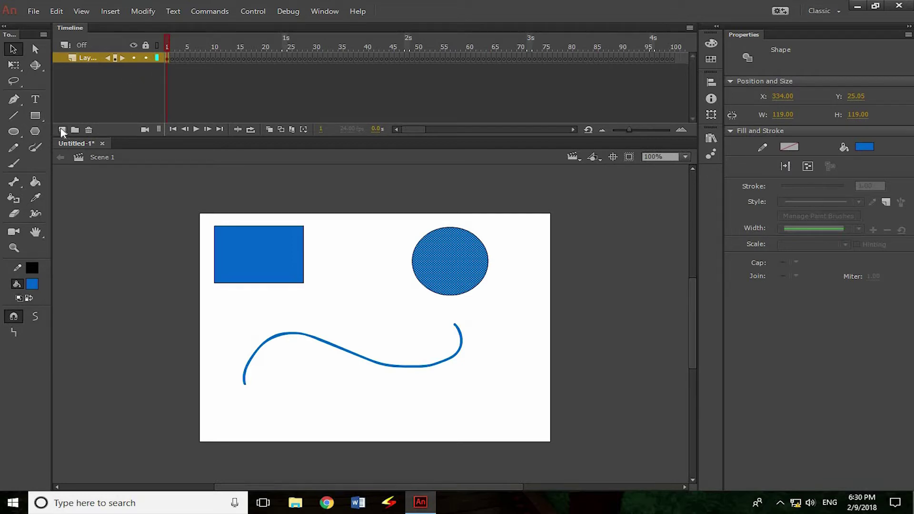
Add a new layer above Layer_1 and compare the frames of the two layers
left_click(63, 129)
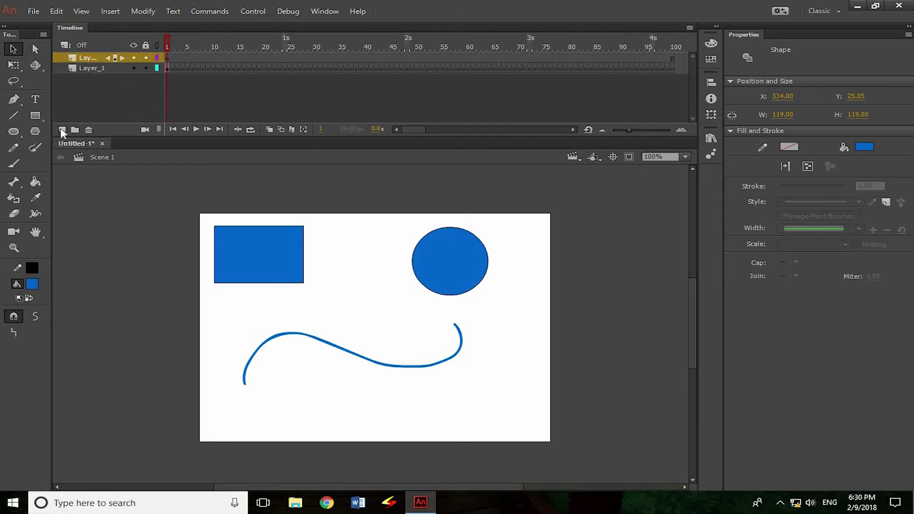
left_click(97, 69)
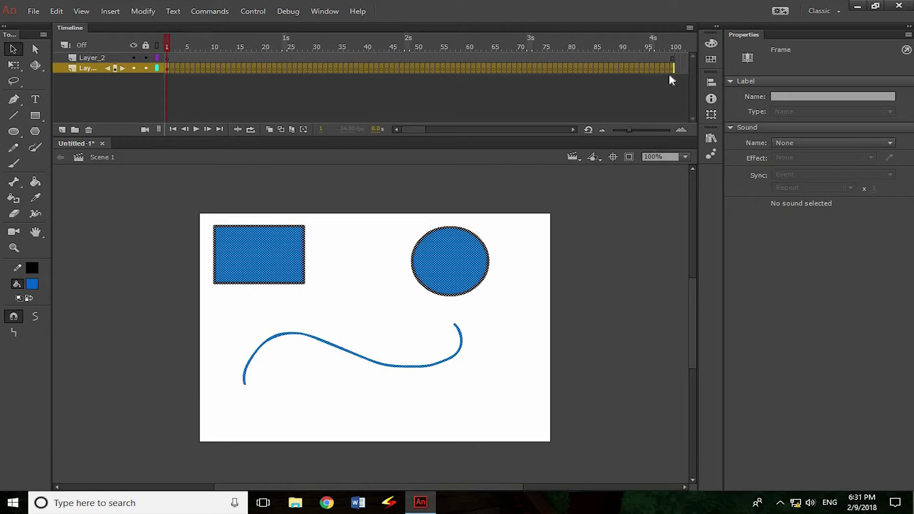
left_click(472, 58)
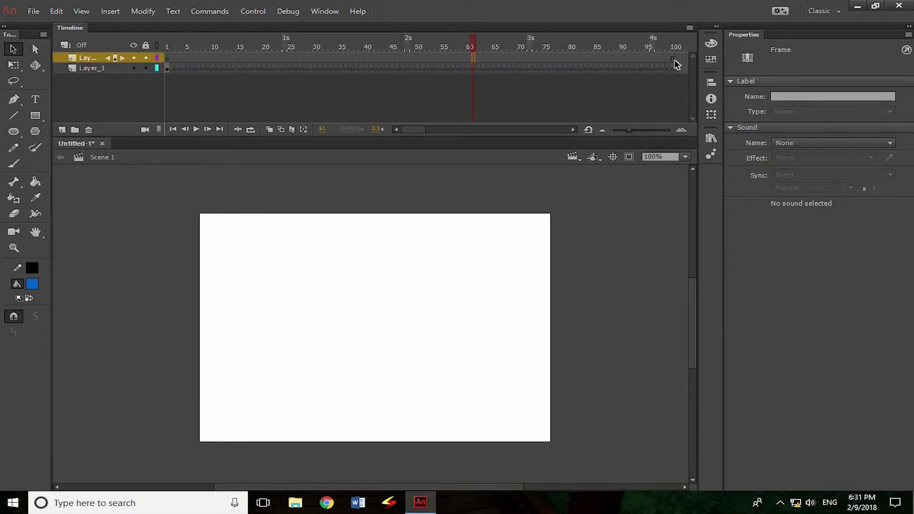
Clear and remove frames 2 to 100 on Layer_2
left_click_drag(674, 59, 185, 55)
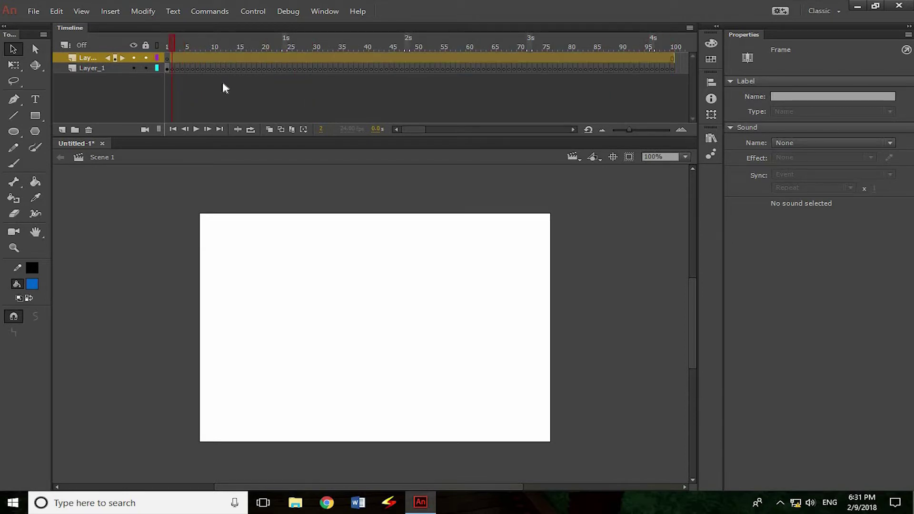
right_click(551, 54)
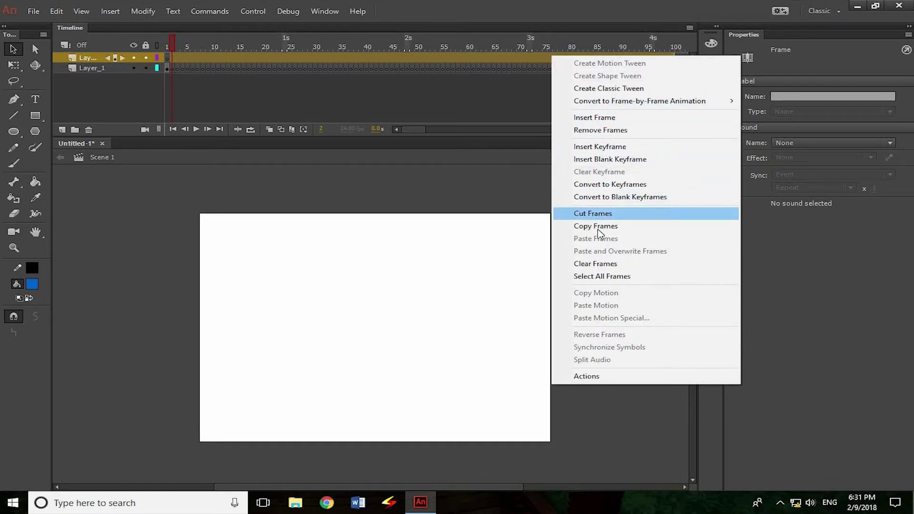
left_click(604, 264)
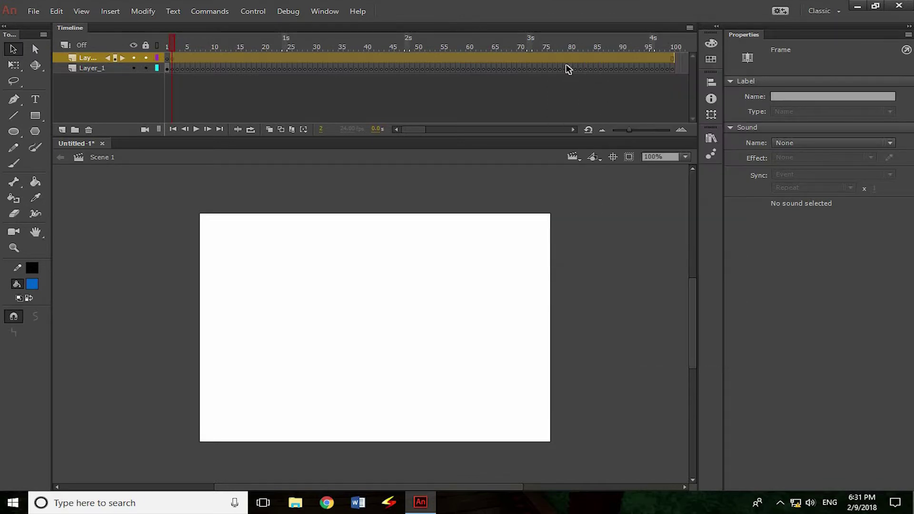
right_click(552, 56)
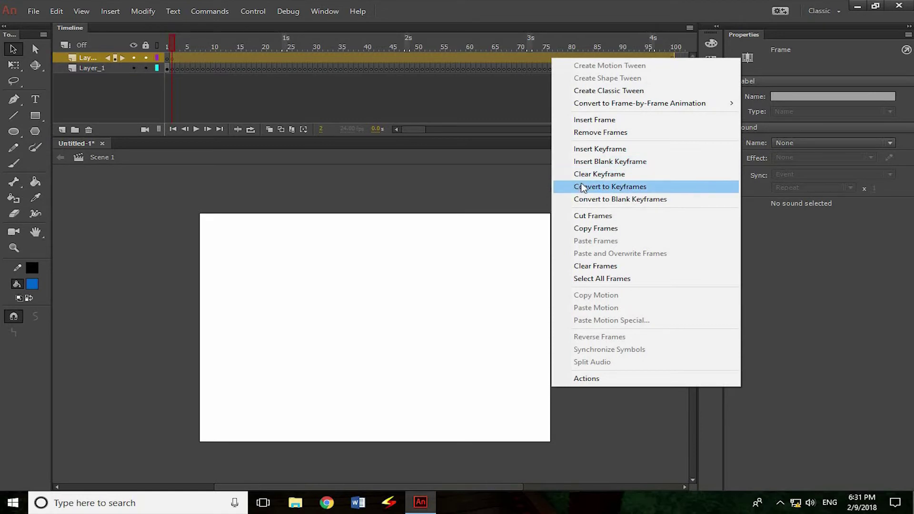
left_click(616, 133)
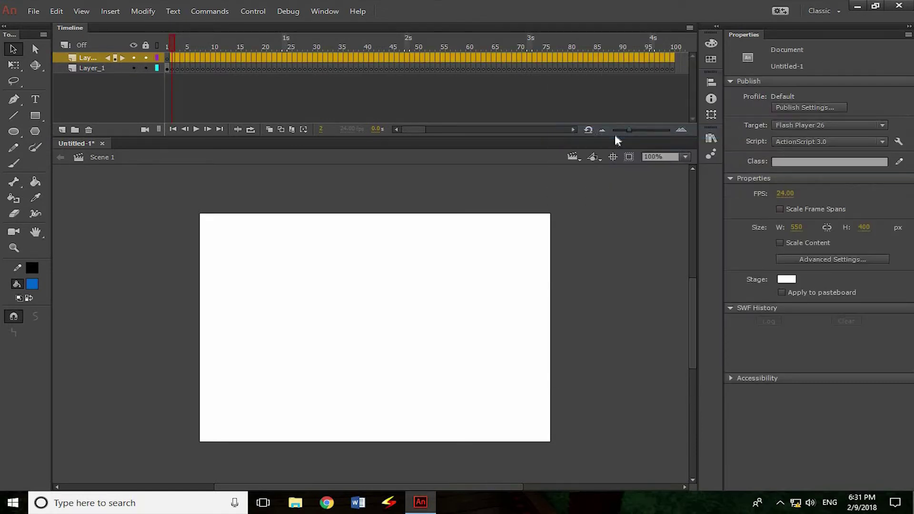
Insert a blank keyframe at frame 100 of Layer_2
left_click(165, 43)
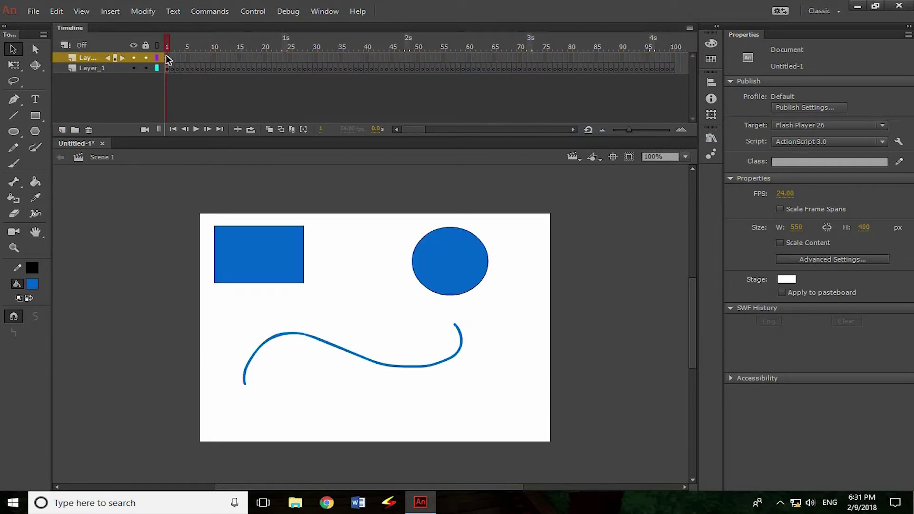
right_click(674, 57)
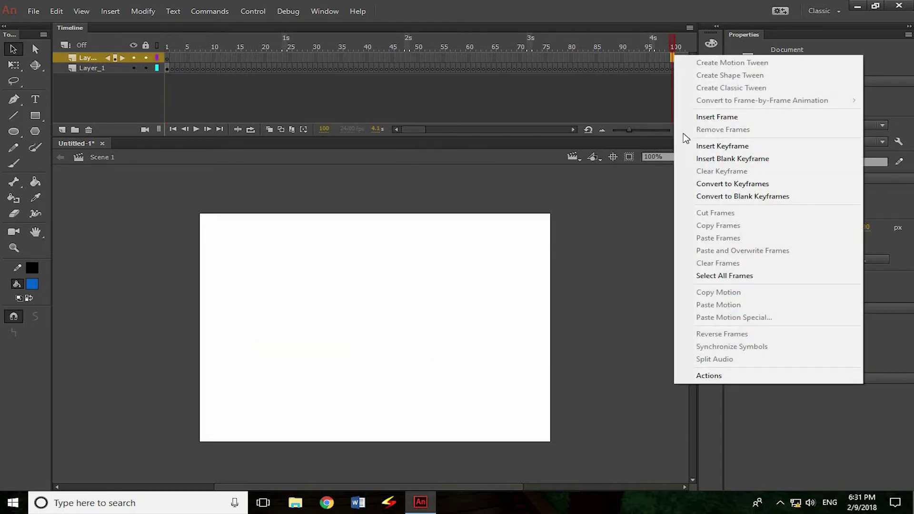
left_click(700, 159)
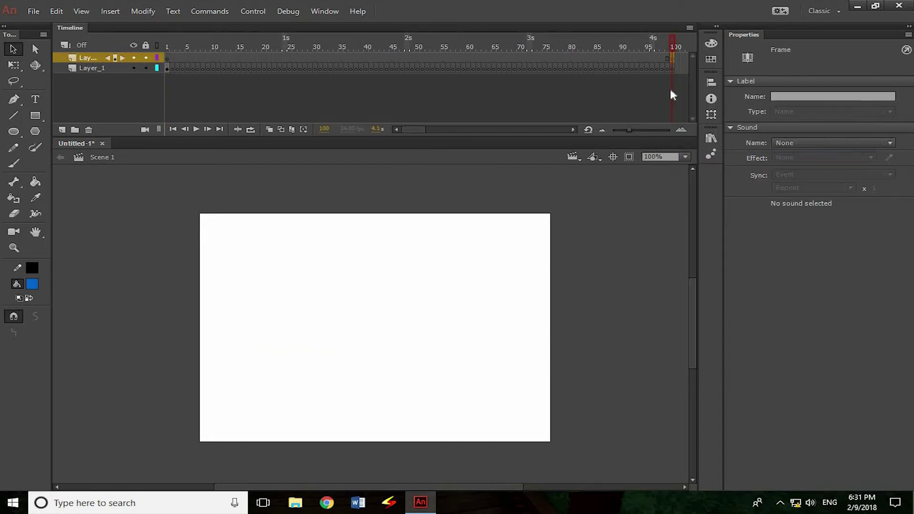
Convert frames 2 to 99 of Layer_2 to blank keyframes and return the playhead to frame 1
left_click_drag(667, 59, 173, 64)
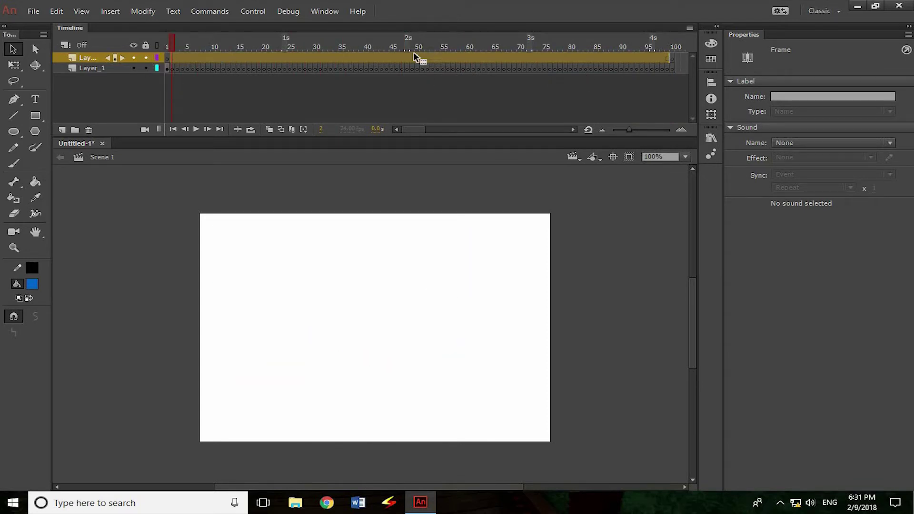
right_click(381, 60)
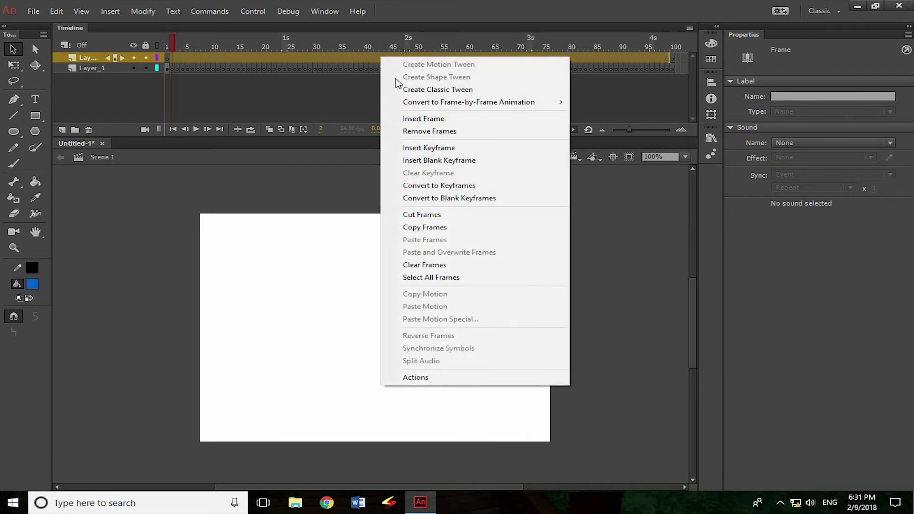
left_click(452, 199)
left_click_drag(668, 43, 146, 44)
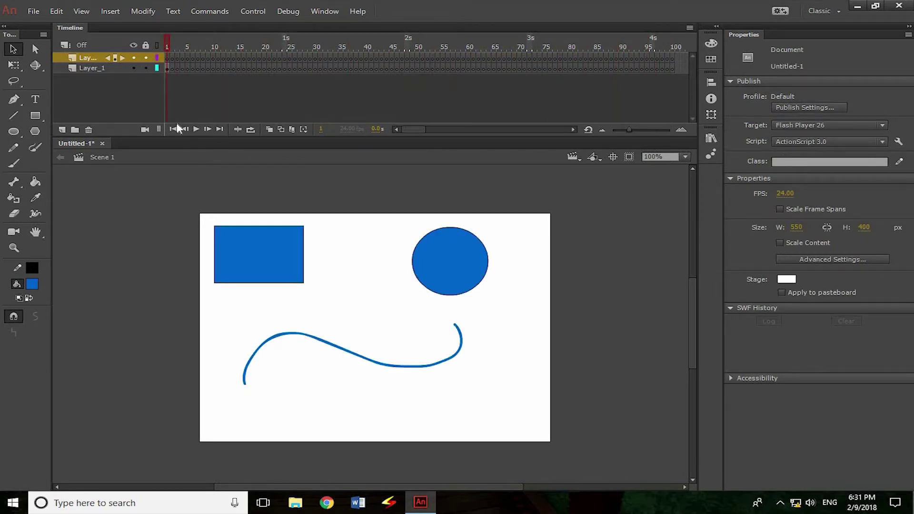
Hide Layer_1 and paint a descending wavy brush stroke across the stage on Layer_2 in frame 1
left_click(93, 68)
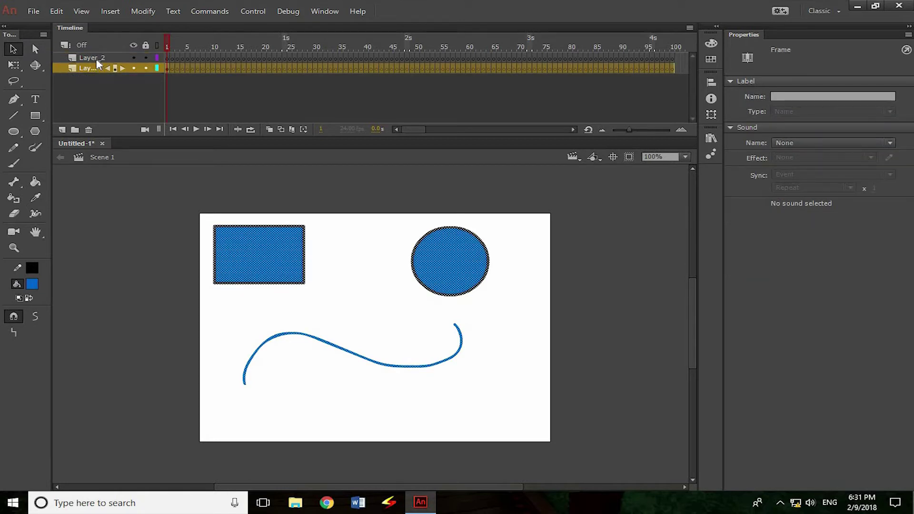
left_click(97, 60)
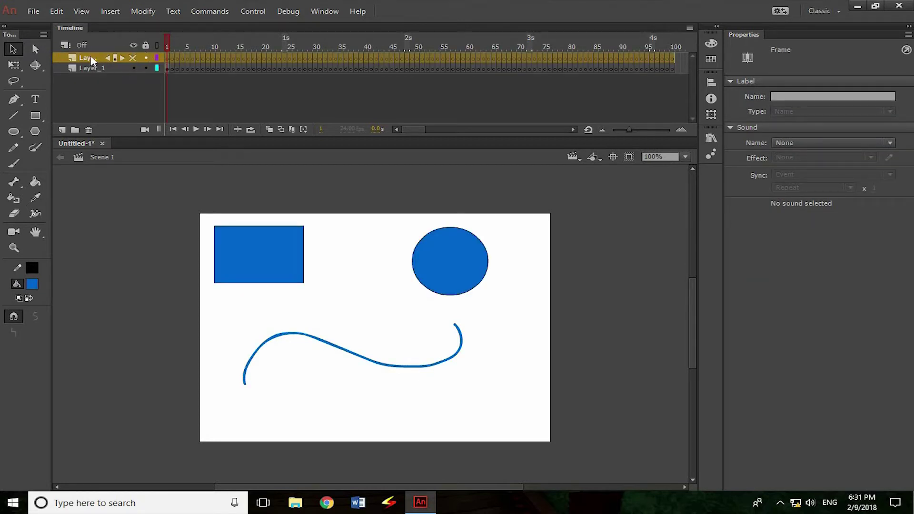
left_click(133, 68)
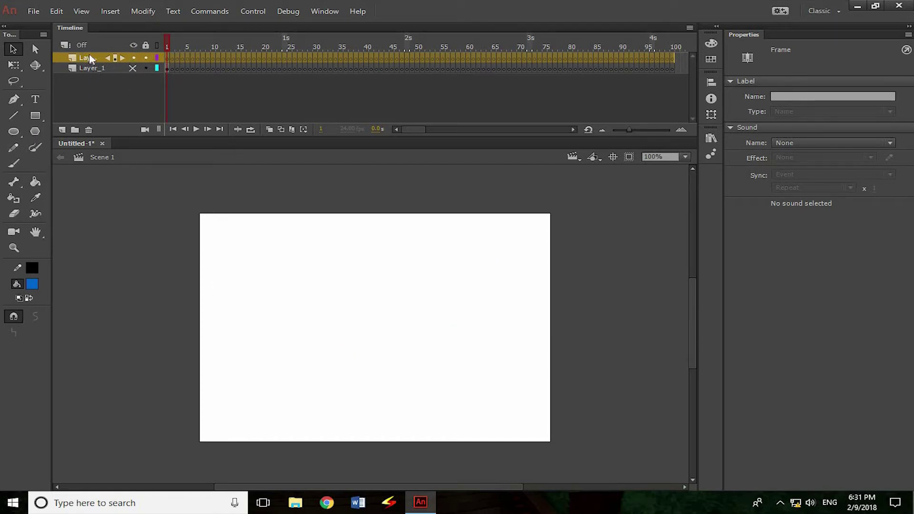
left_click(13, 163)
left_click_drag(277, 245, 535, 312)
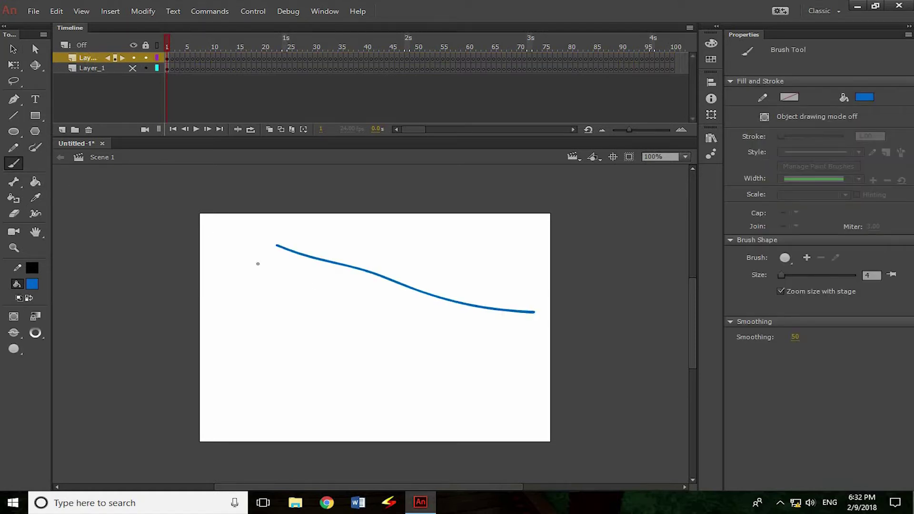
Show Layer_1 again and move Layer_2 below it in the layer order
left_click(133, 69)
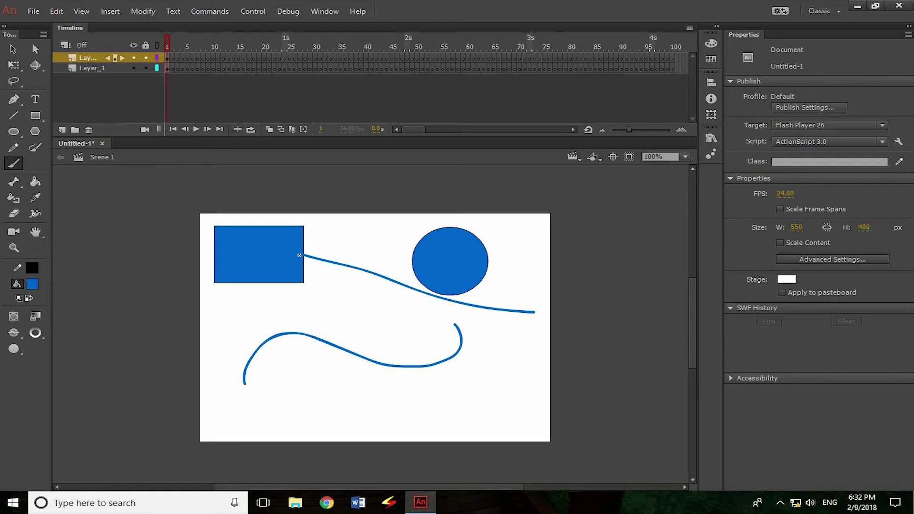
left_click_drag(93, 62, 88, 77)
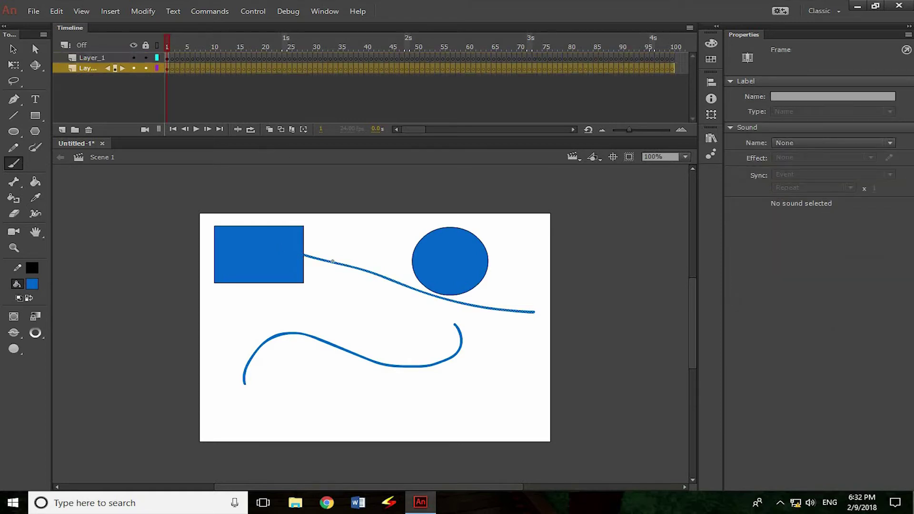
Move Layer_2 back above Layer_1 in the layer order, and delete Layer_2
left_click_drag(88, 72, 91, 56)
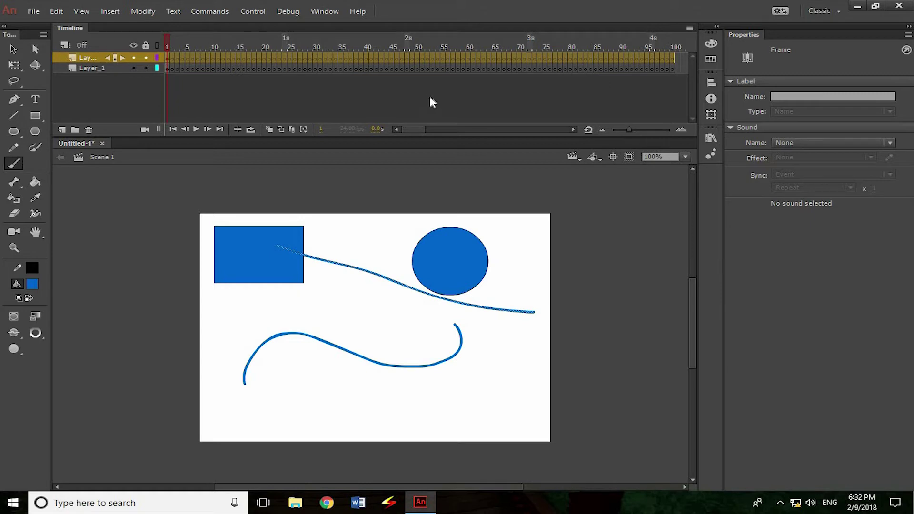
left_click(167, 42)
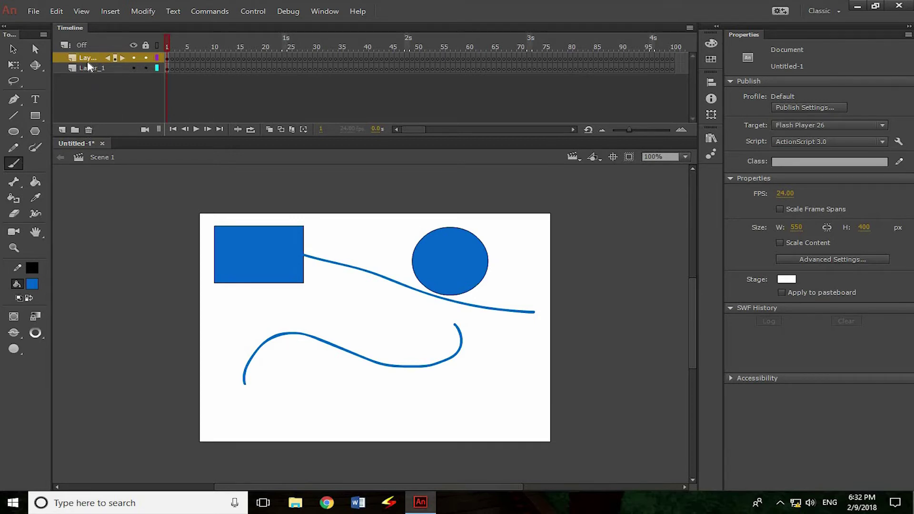
left_click(89, 130)
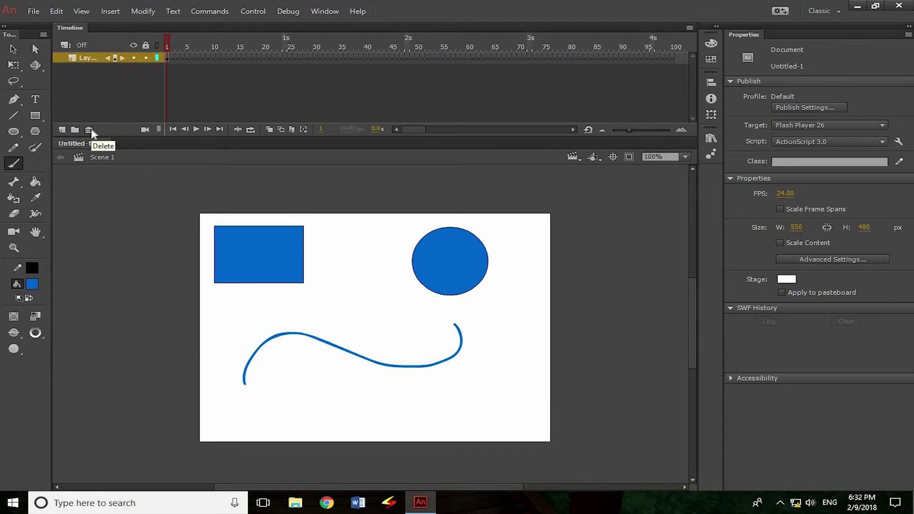
Open the symbol conversion for the blue rectangle's fill
right_click(248, 253)
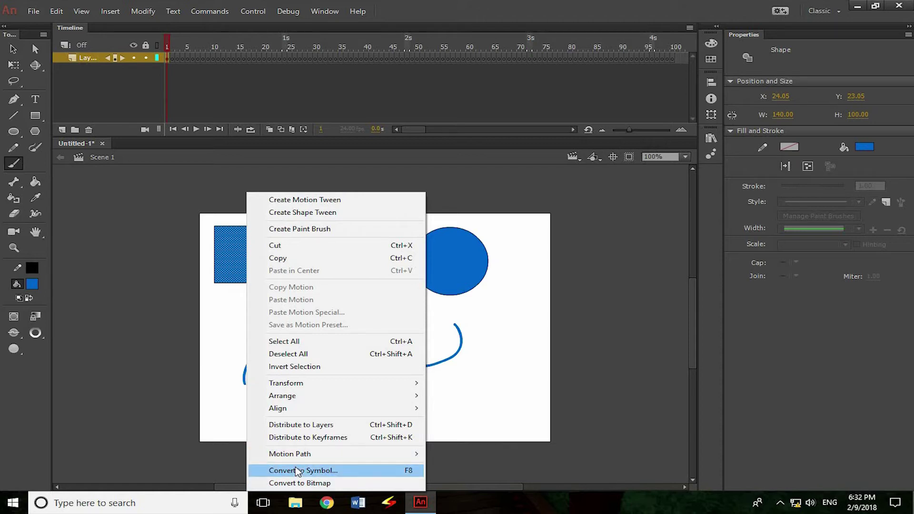
left_click(297, 471)
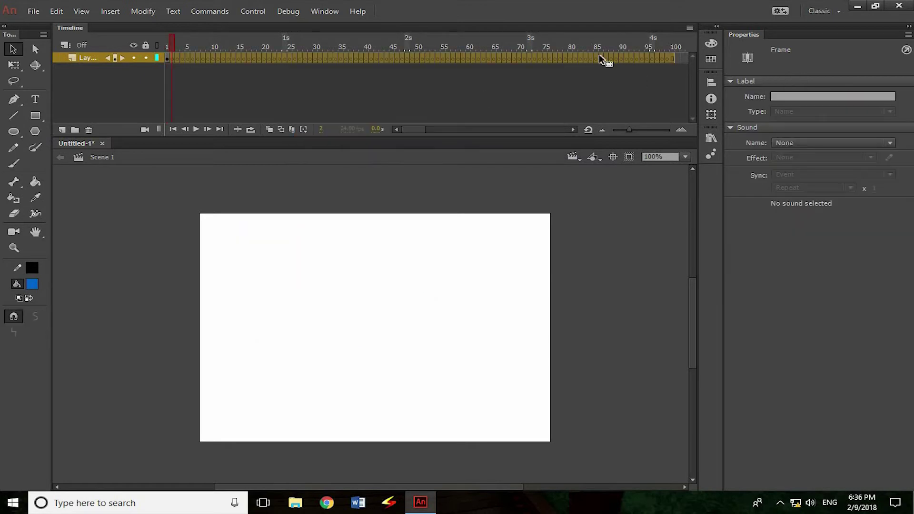
Remove the selected frames after frame 1 from Layer_1, keeping the playhead at frame 1
right_click(388, 58)
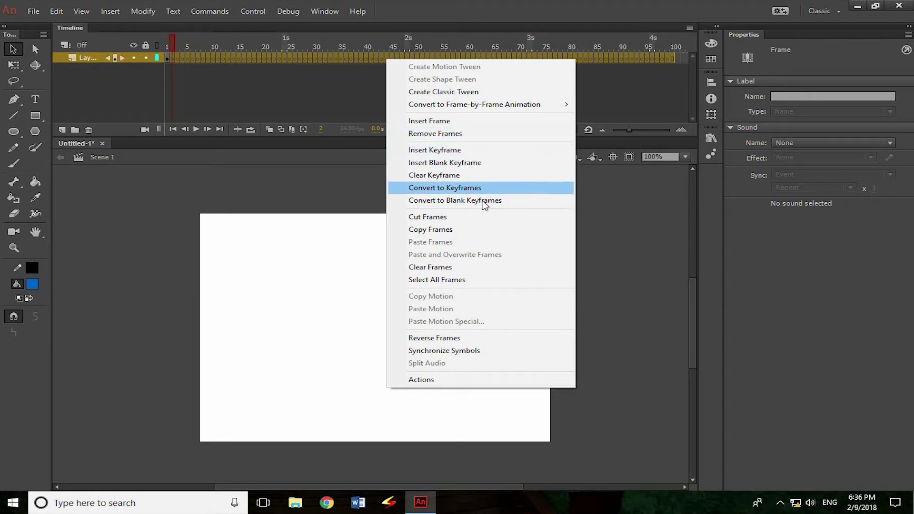
left_click(474, 134)
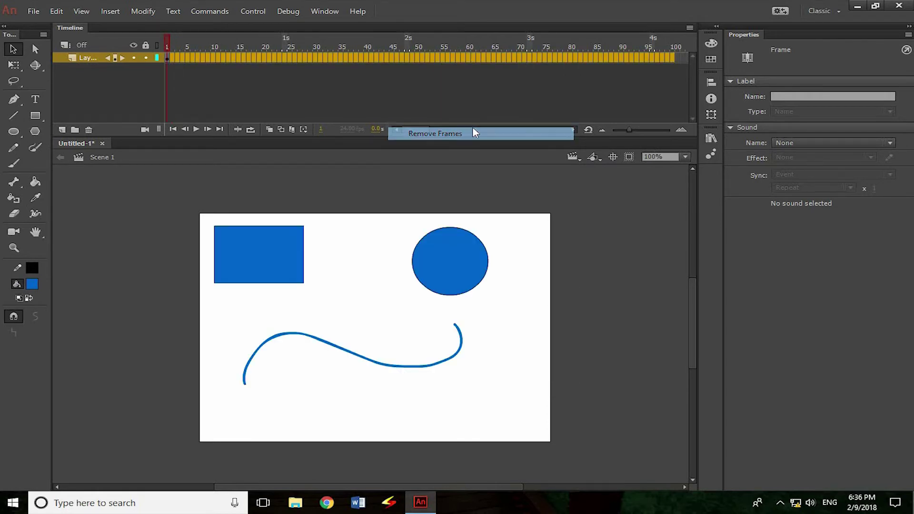
left_click(167, 46)
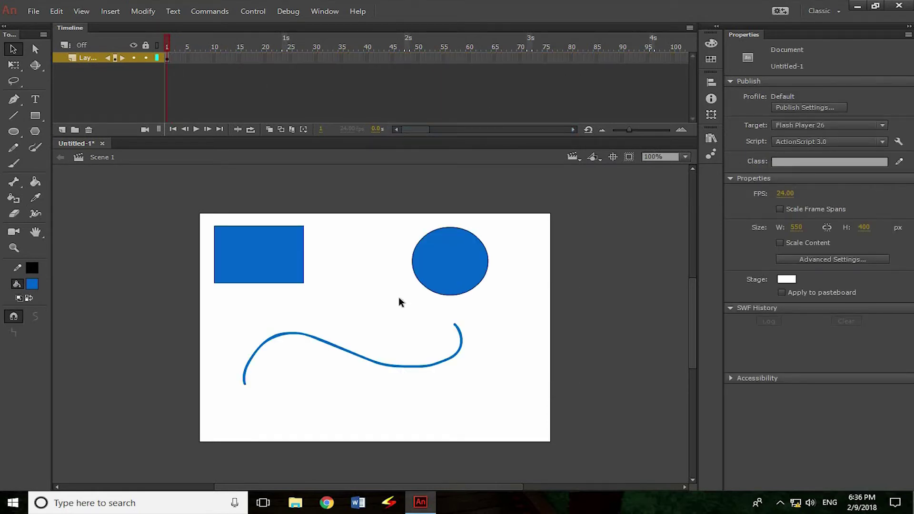
Convert the grouped artwork on the stage to a Movie Clip symbol and deselect it
right_click(450, 260)
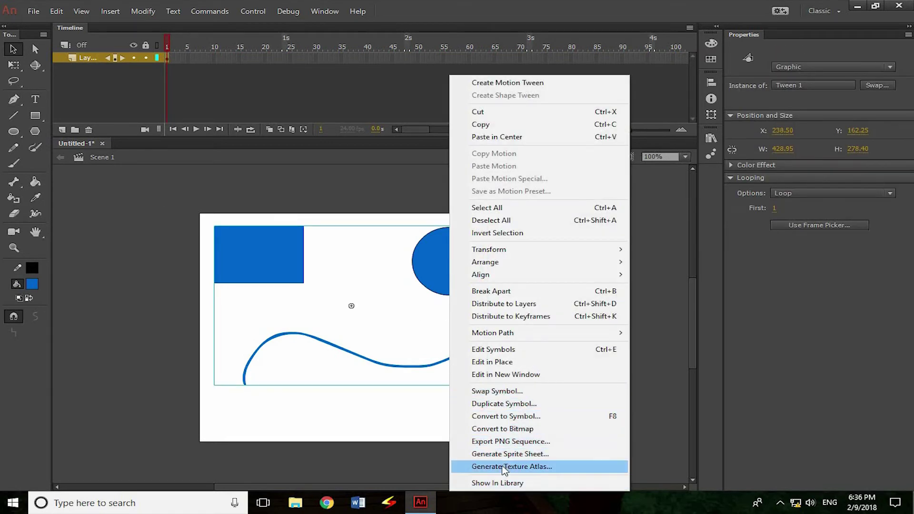
left_click(508, 417)
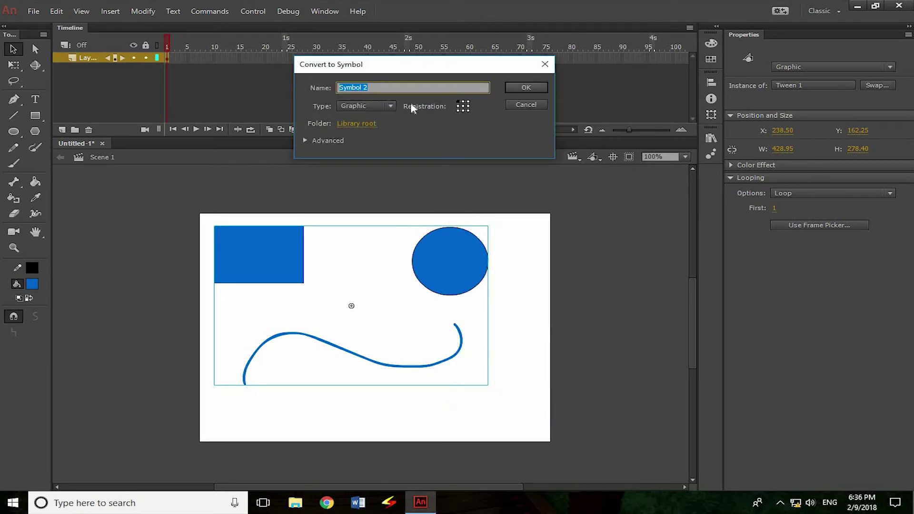
left_click(391, 106)
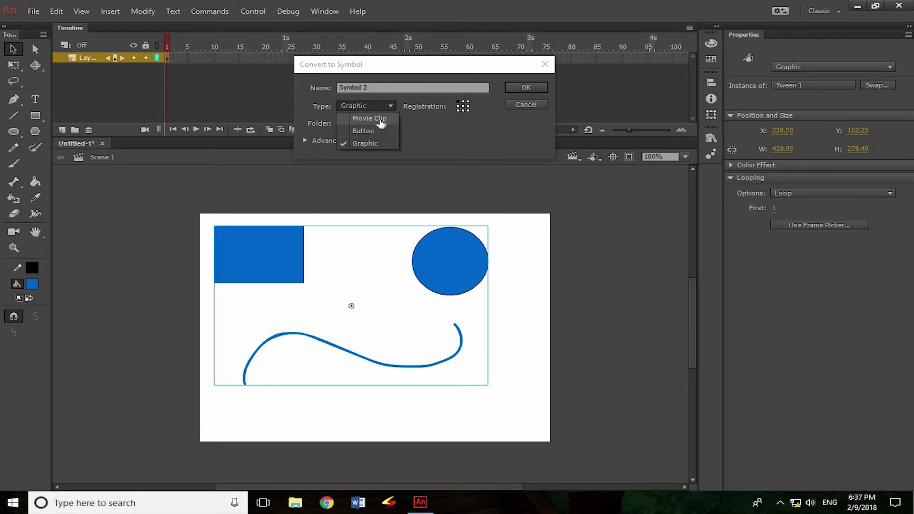
left_click(381, 119)
left_click(533, 86)
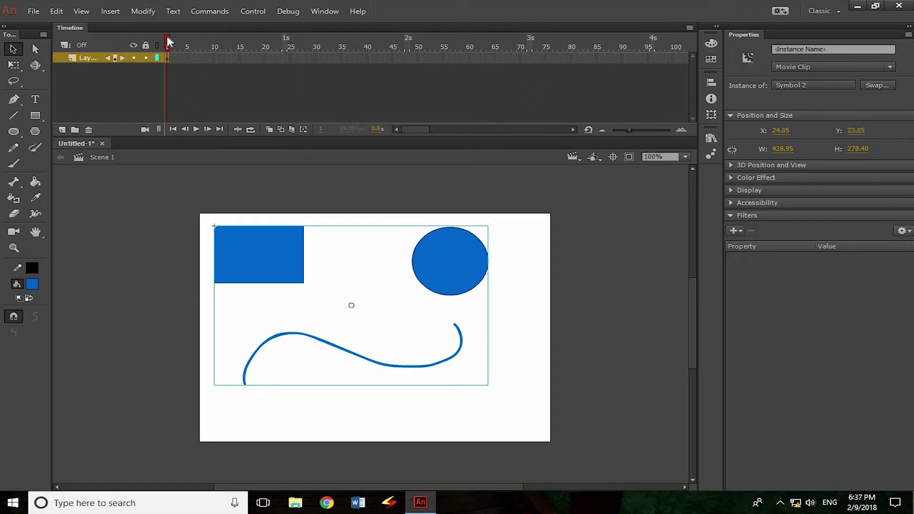
left_click(196, 37)
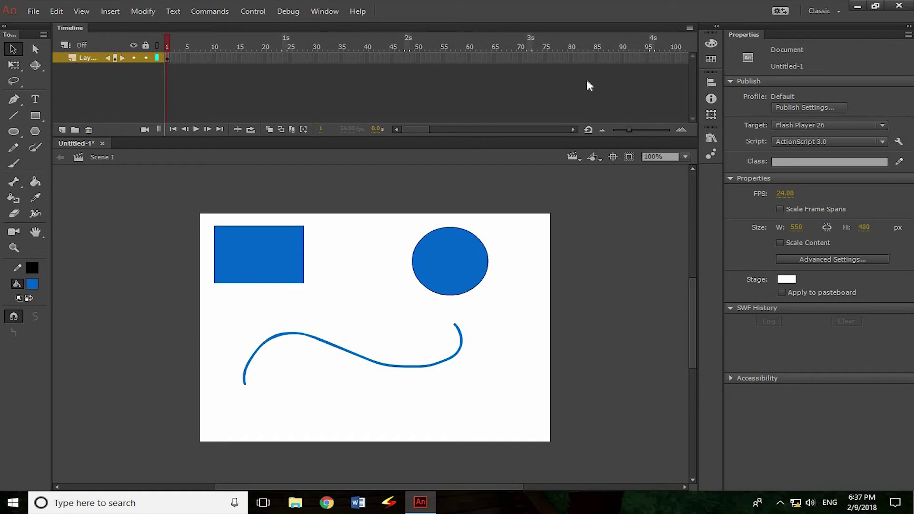
Extend Layer_1 to frame 100 and insert a keyframe at that frame
right_click(672, 57)
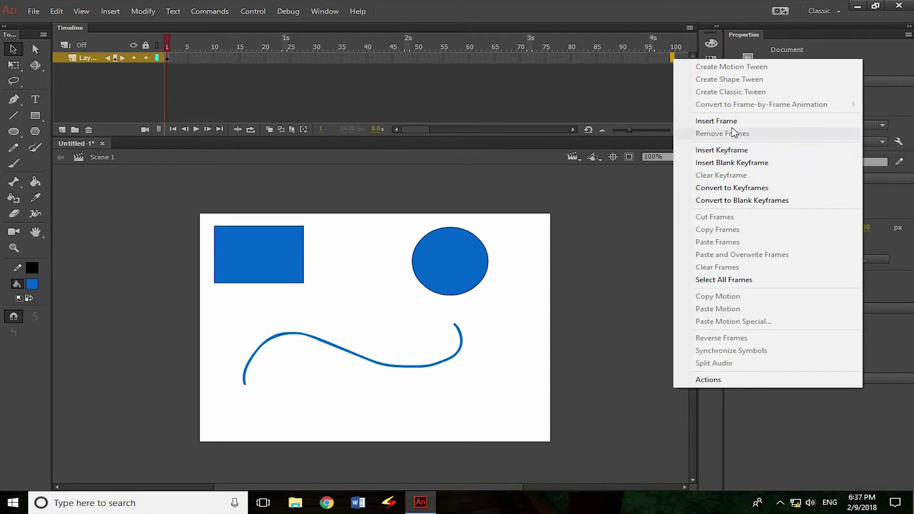
left_click(716, 121)
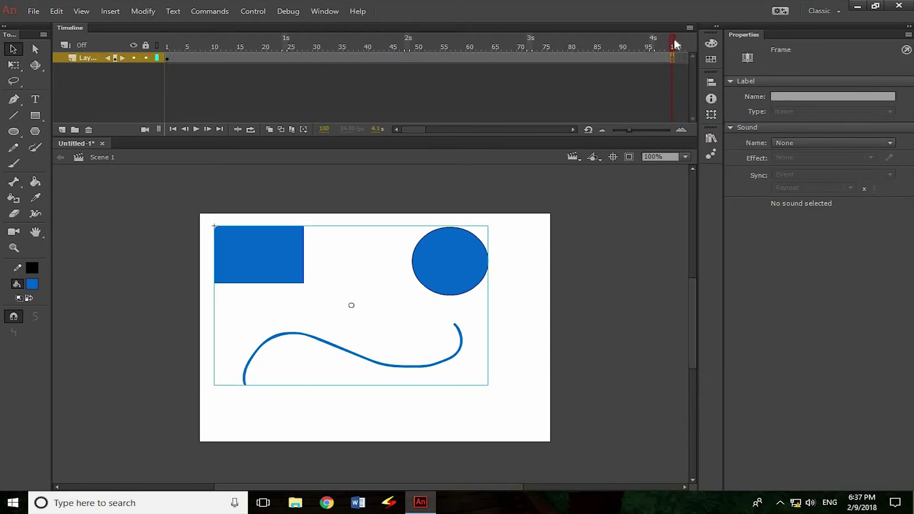
left_click_drag(672, 42, 649, 50)
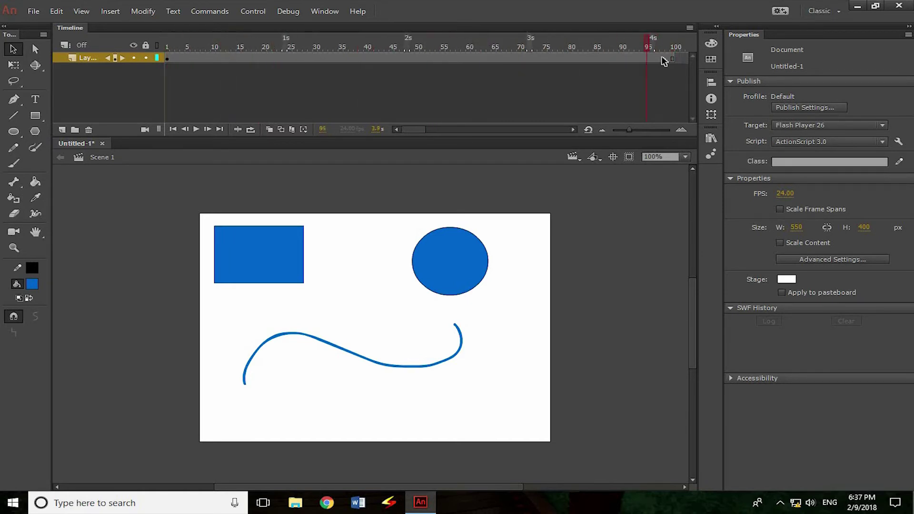
right_click(671, 57)
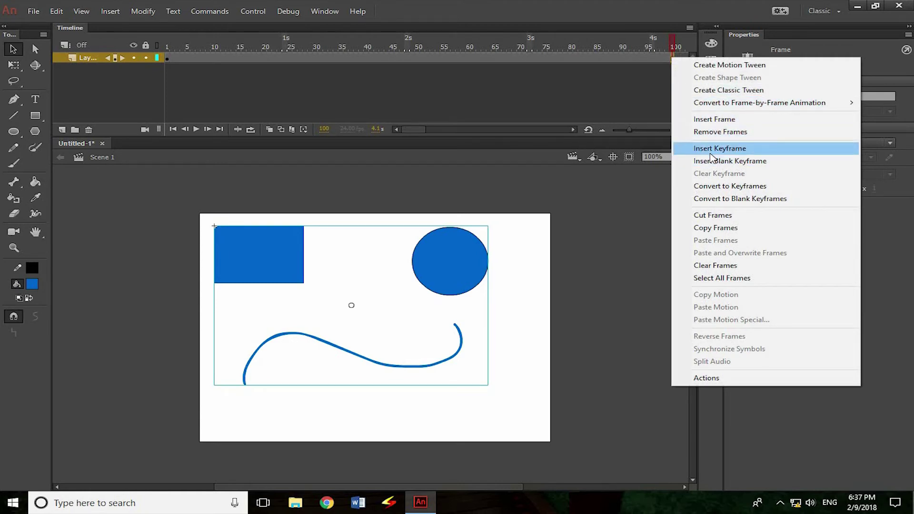
left_click(710, 151)
left_click(674, 62)
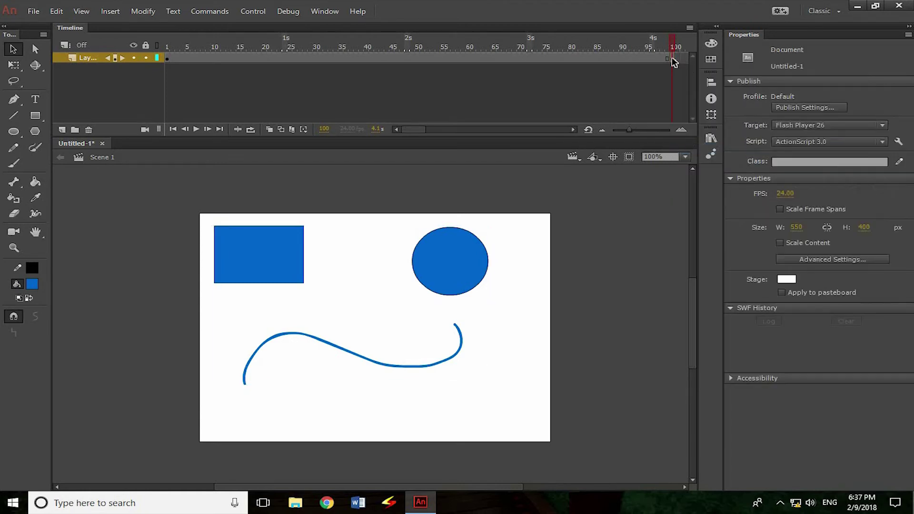
Create a motion tween on Layer_1 between the keyframes at frames 1 and 100
left_click(135, 59)
right_click(313, 59)
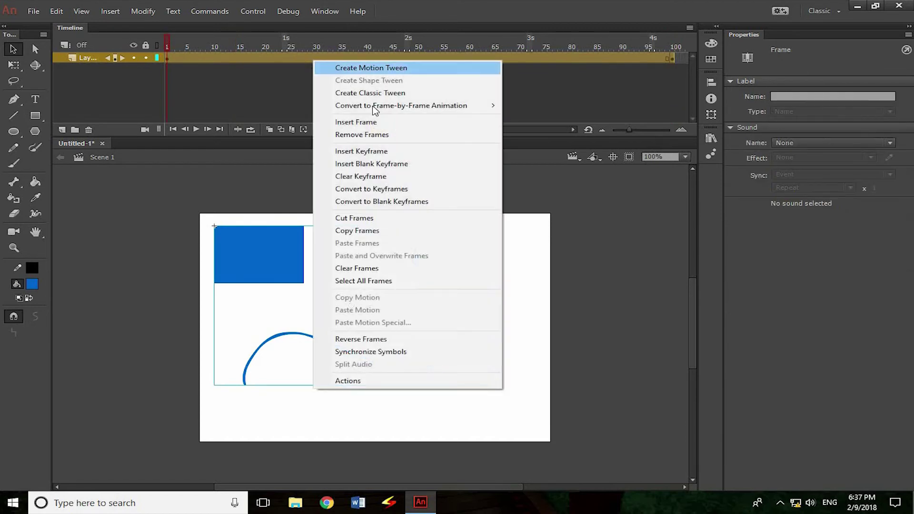
left_click(374, 68)
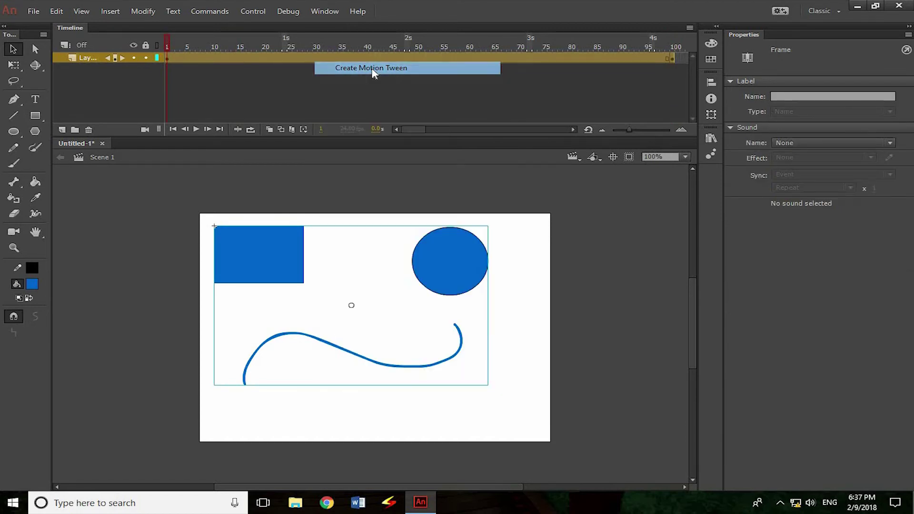
Shift the Movie Clip instance diagonally down and to the right at frame 100, and scrub the playhead back to frame 2
left_click_drag(170, 45, 92, 51)
left_click_drag(626, 40, 678, 44)
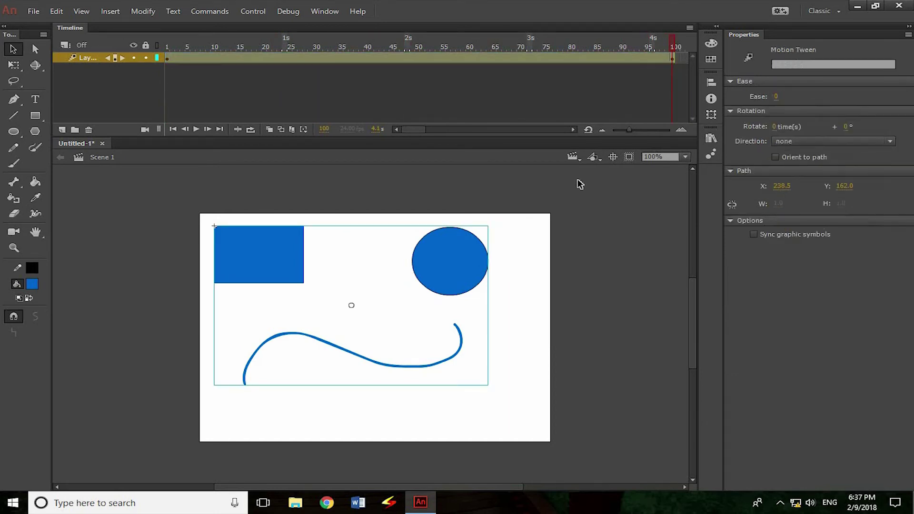
left_click_drag(441, 267, 503, 335)
left_click_drag(644, 49, 171, 35)
Remove the motion from Layer_1's tween span and create a motion tween on the same frames again
right_click(251, 55)
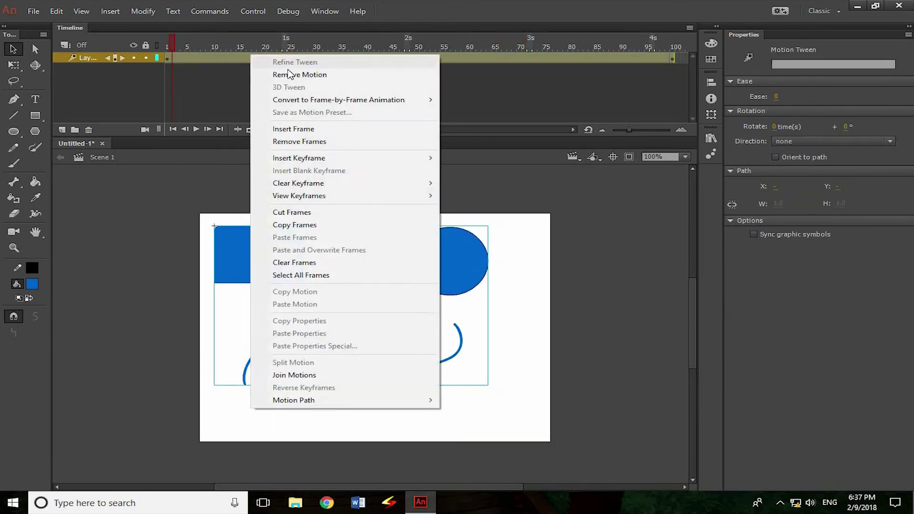
left_click(317, 75)
right_click(308, 58)
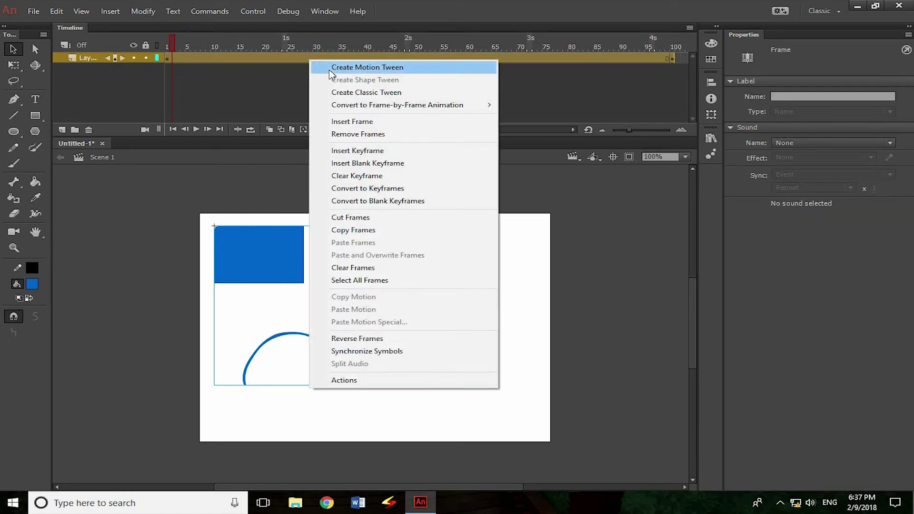
left_click(332, 67)
Scrub the playhead through the last frames of the motion tween to preview the movement
left_click_drag(138, 46, 532, 42)
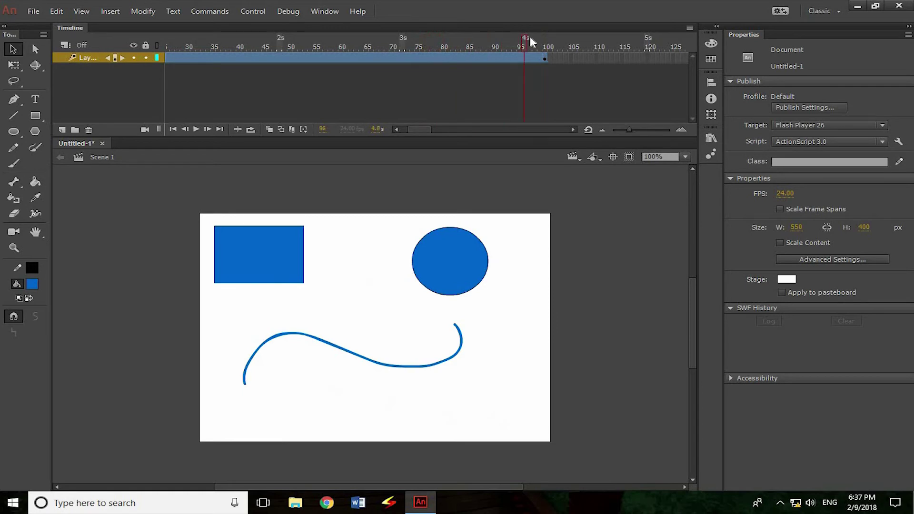
left_click_drag(542, 37, 539, 38)
left_click(517, 54)
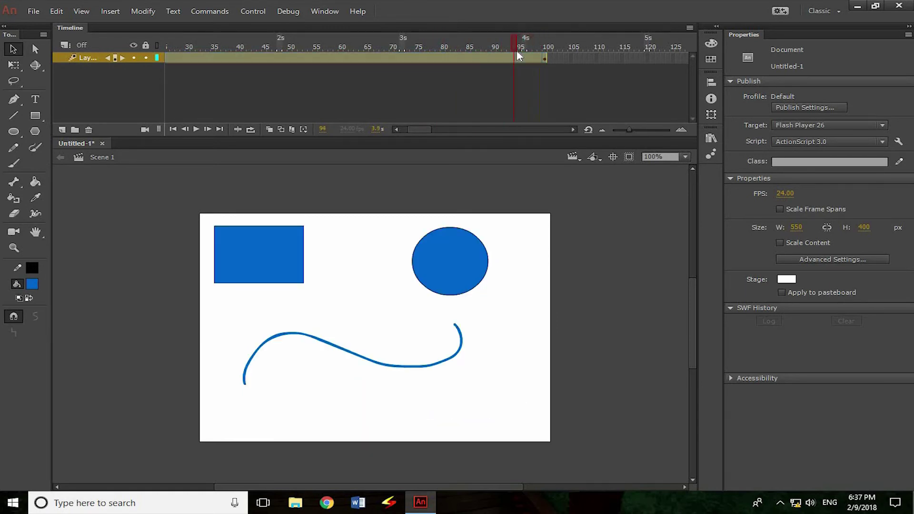
Remove the recreated motion tween from Layer_1 and return the playhead to frame 2
right_click(471, 57)
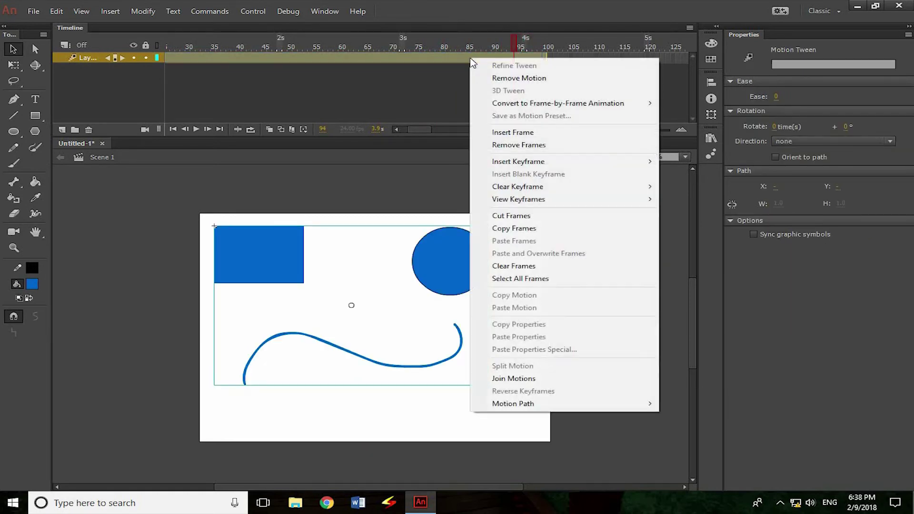
left_click(563, 84)
left_click(537, 69)
left_click_drag(540, 63, 171, 57)
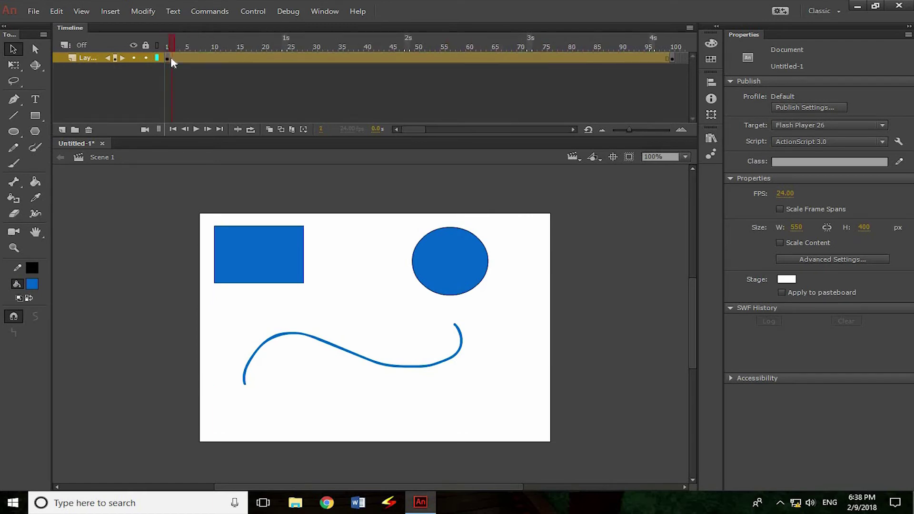
Create a classic tween on Layer_1 between frames 1 and 100 and return the playhead to frame 1
right_click(222, 54)
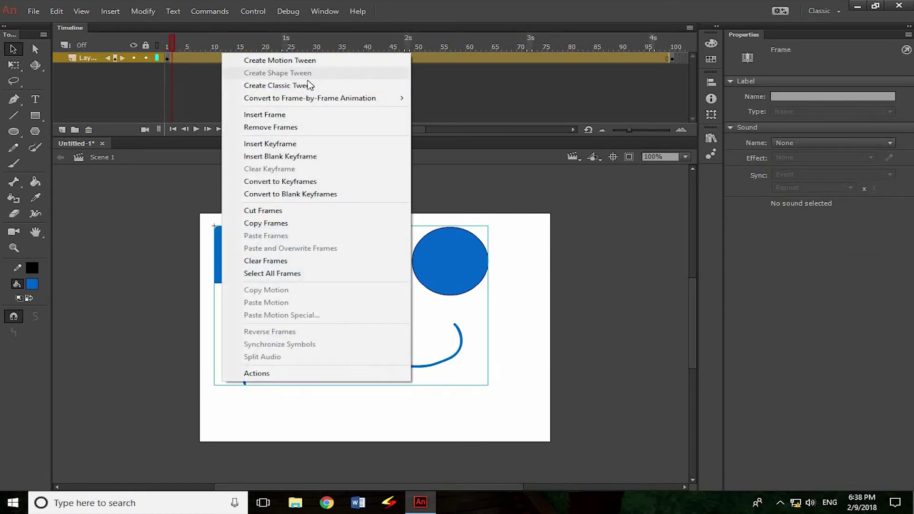
left_click_drag(173, 60, 22, 49)
right_click(500, 56)
left_click(561, 91)
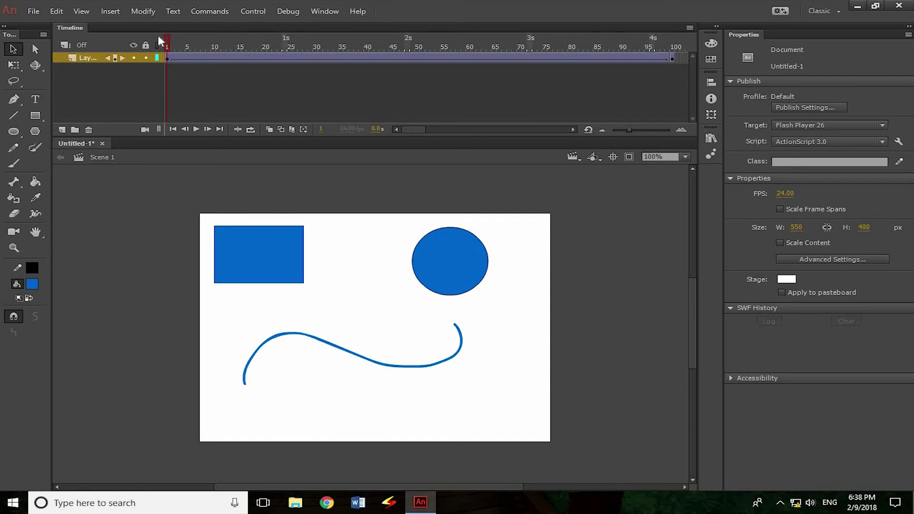
left_click_drag(170, 39, 32, 44)
Add a new layer above Layer_1 and hide Layer_1
left_click(62, 131)
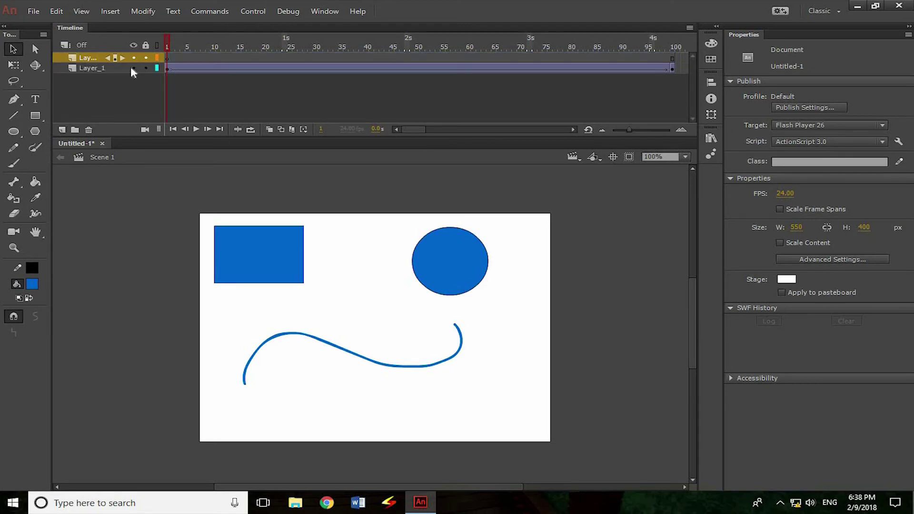
left_click(134, 68)
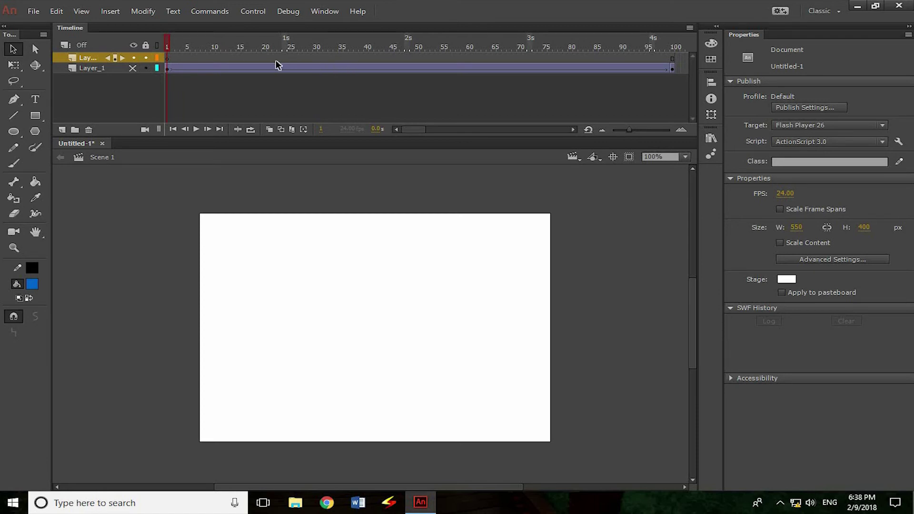
Paint a nearly straight descending brush stroke in frame 1 of the new layer and move the playhead to frame 100
left_click(167, 58)
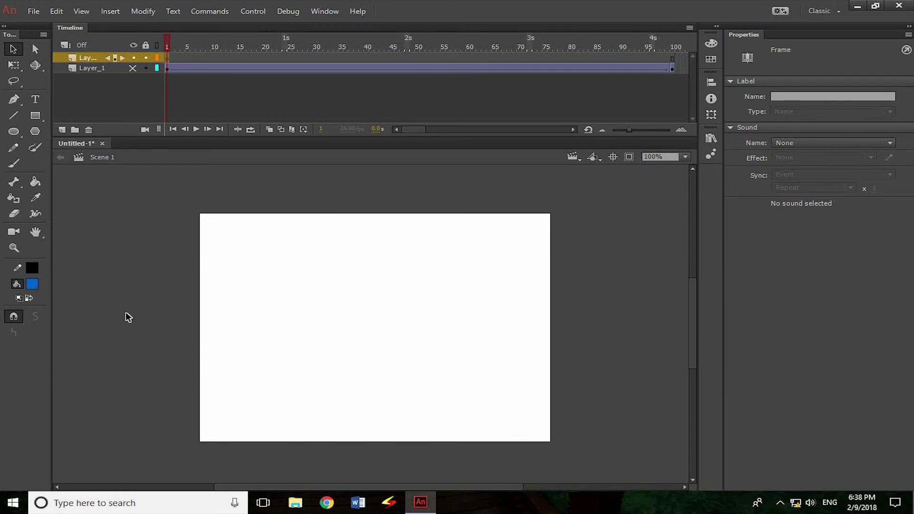
left_click(14, 164)
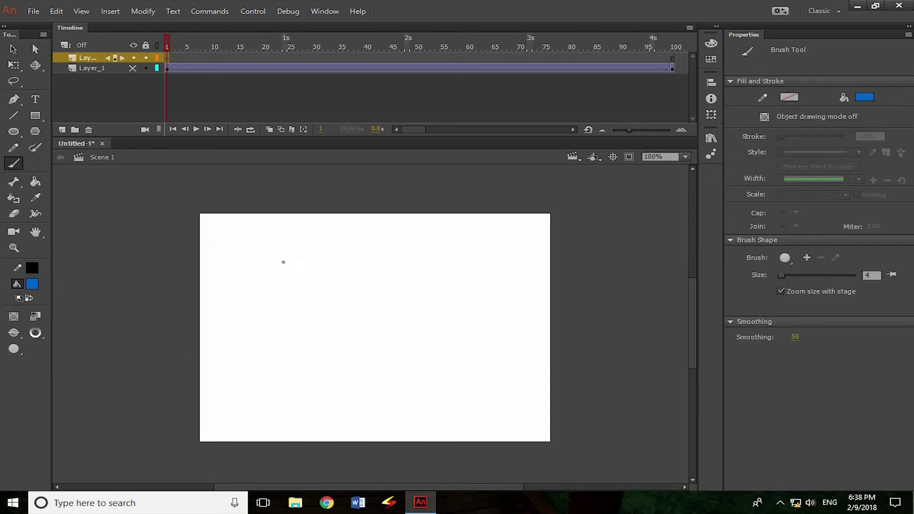
left_click_drag(270, 260, 506, 312)
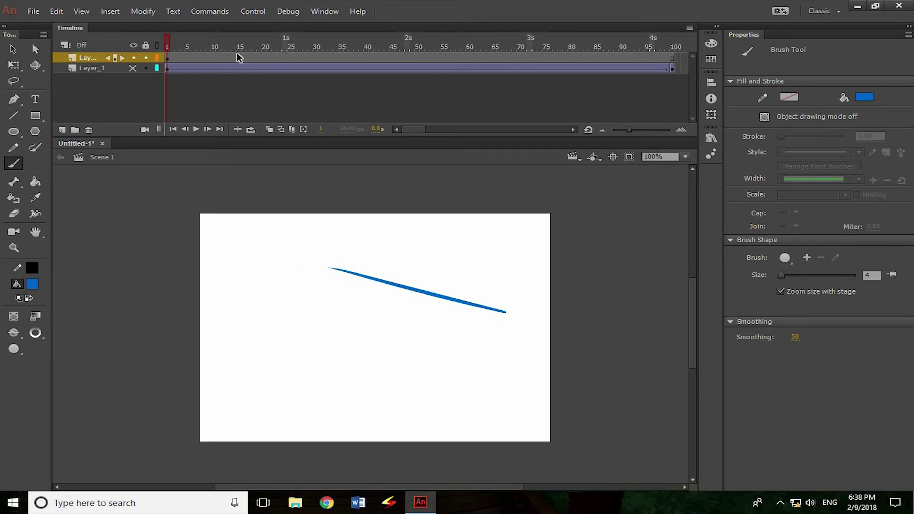
mouse_move(169, 44)
left_mouse_down()
mouse_move(671, 33)
mouse_move(200, 71)
mouse_move(673, 46)
left_mouse_up()
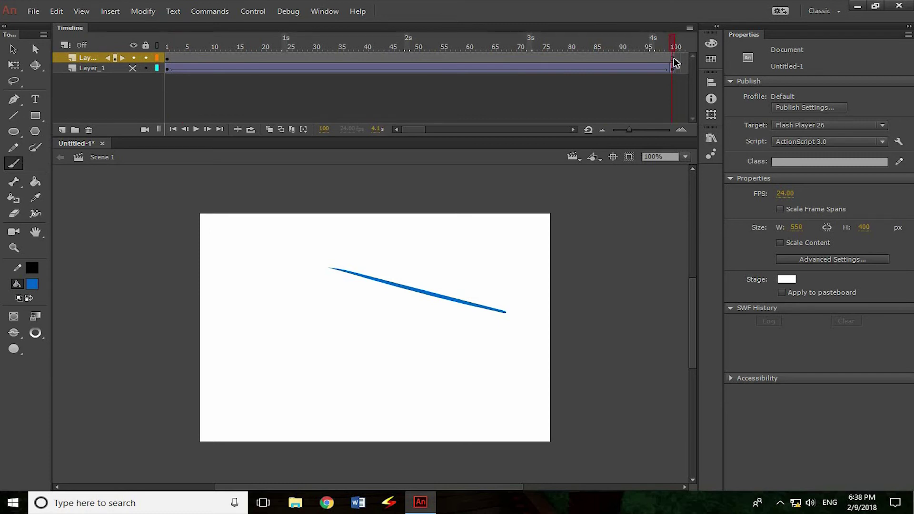
Insert a blank keyframe at frame 100 of the upper layer, convert frames 2 to 99 to blank keyframes, and return to frame 1
right_click(675, 59)
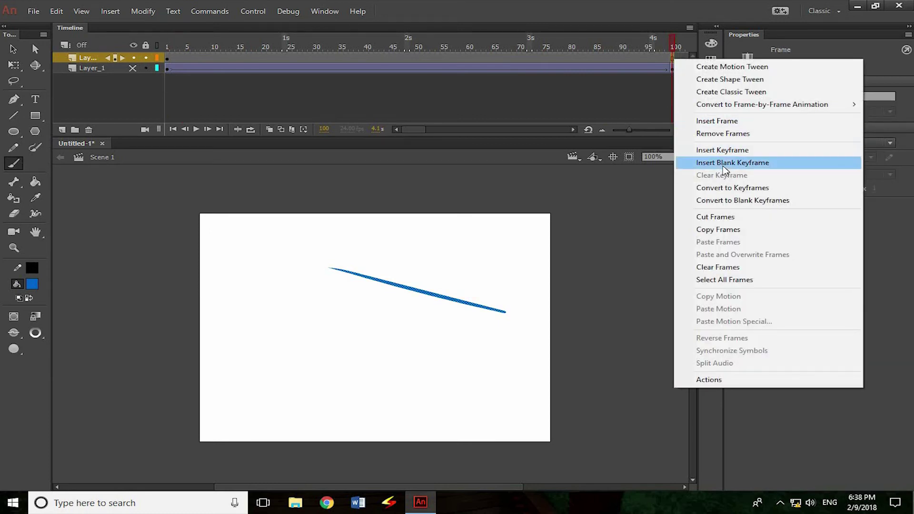
left_click(720, 163)
left_click_drag(668, 59, 172, 60)
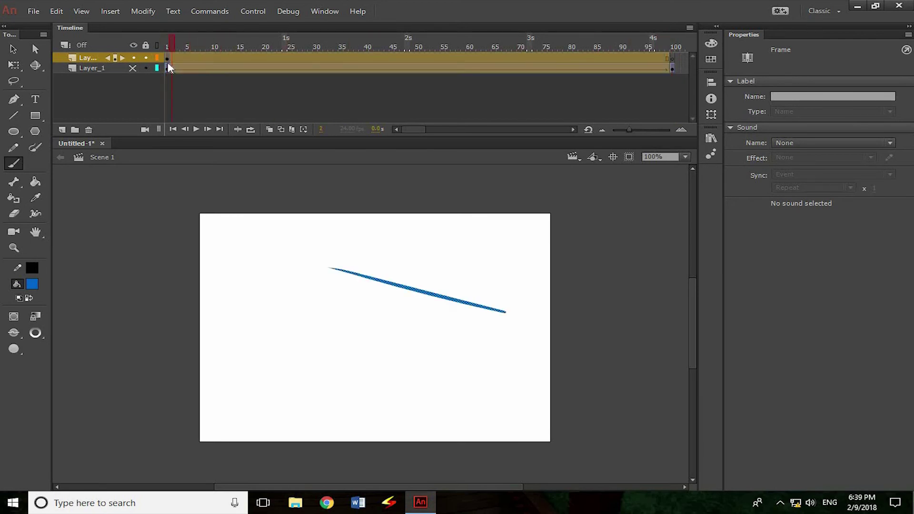
right_click(228, 58)
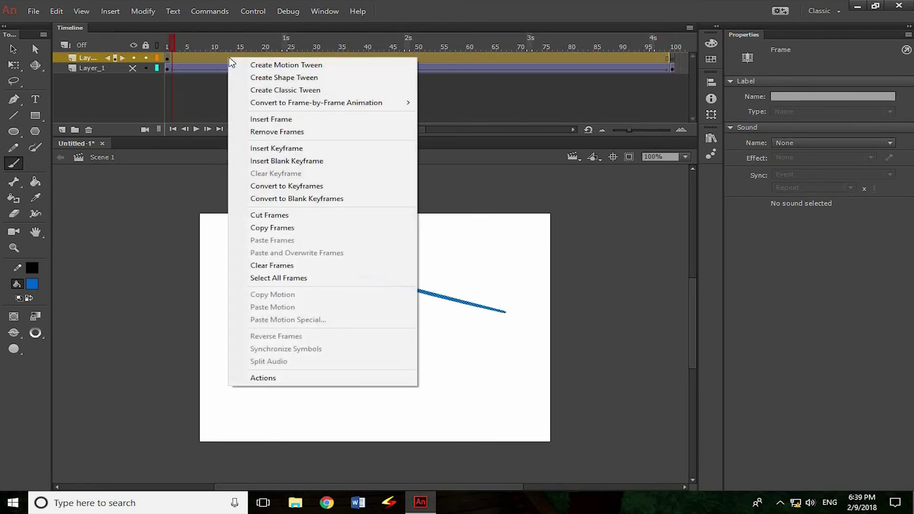
left_click(299, 199)
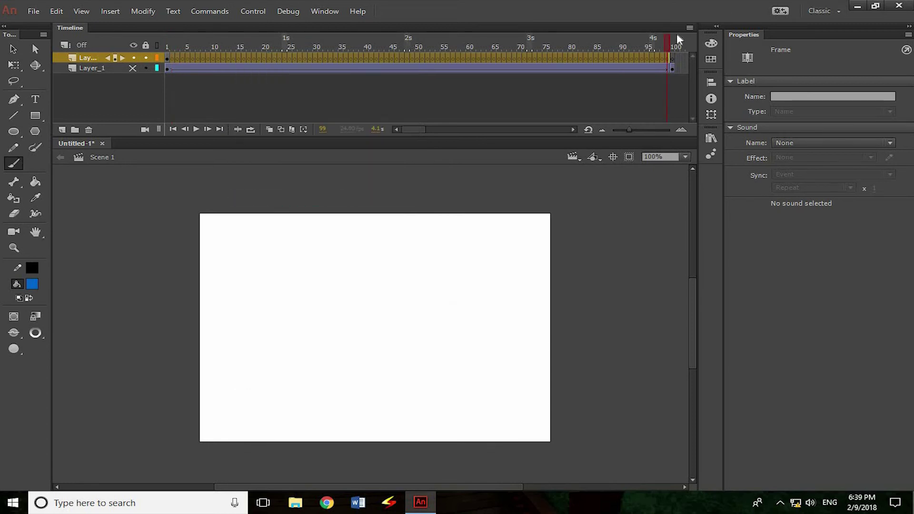
left_click_drag(668, 38, 7, 37)
mouse_move(220, 30)
left_mouse_down()
mouse_move(651, 29)
mouse_move(142, 57)
left_mouse_up()
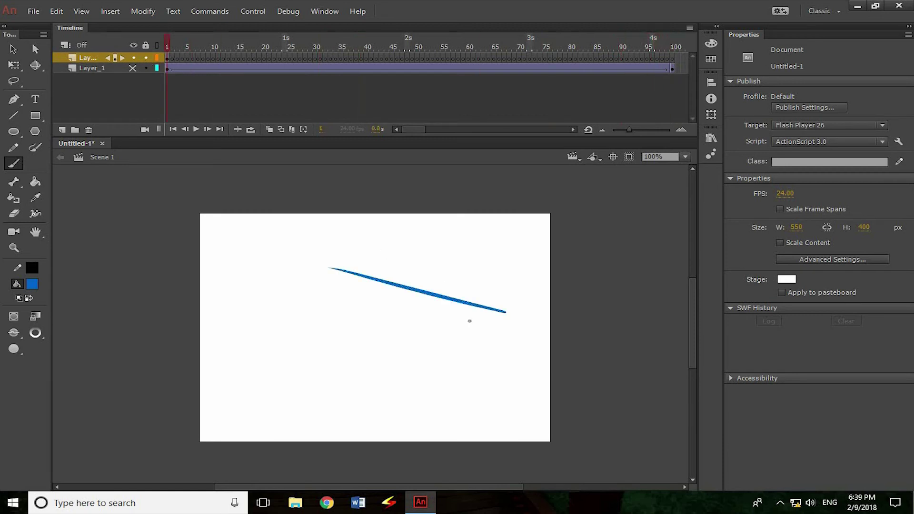
Paint a descending hooked curve in frame 2 of the upper layer and a longer curve spiralling inward in frame 3
left_click_drag(170, 43, 173, 43)
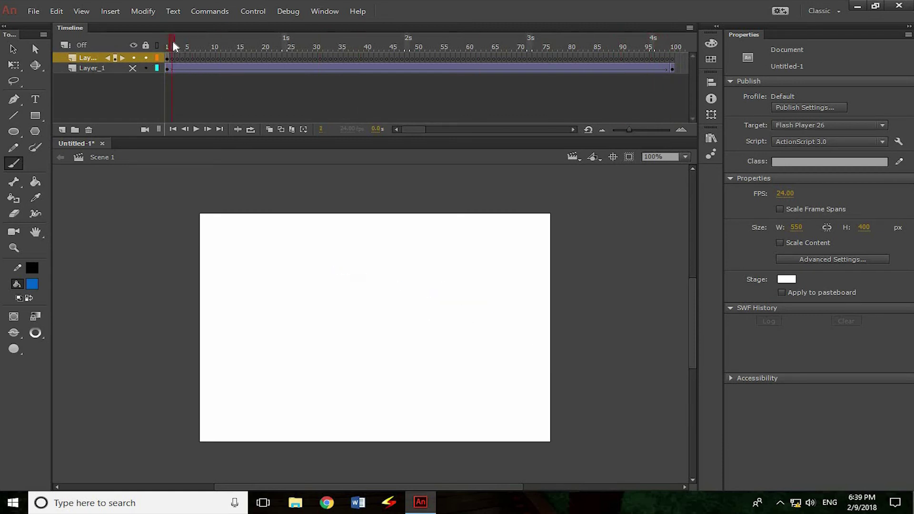
mouse_move(300, 236)
left_mouse_down()
mouse_move(458, 266)
mouse_move(484, 322)
mouse_move(446, 314)
left_mouse_up()
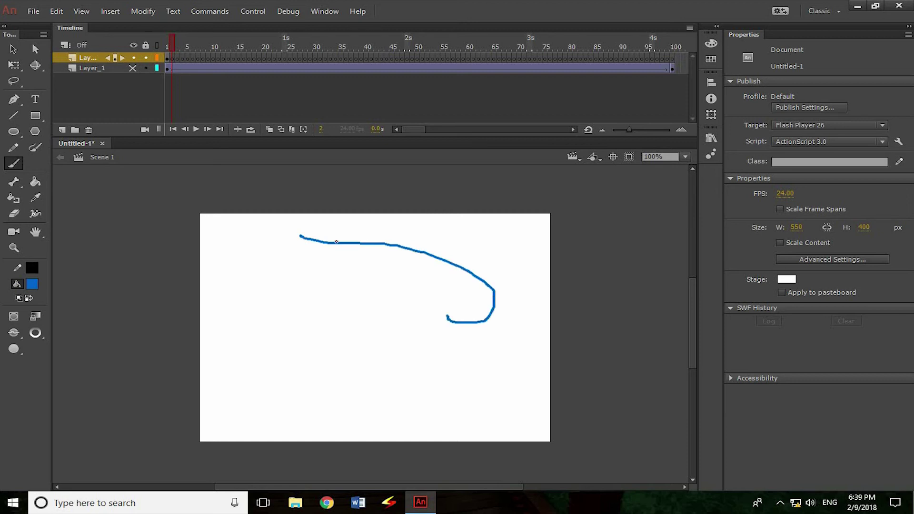
left_click(178, 46)
mouse_move(298, 239)
left_mouse_down()
mouse_move(487, 276)
mouse_move(493, 329)
mouse_move(359, 345)
mouse_move(359, 278)
mouse_move(404, 299)
mouse_move(382, 310)
left_mouse_up()
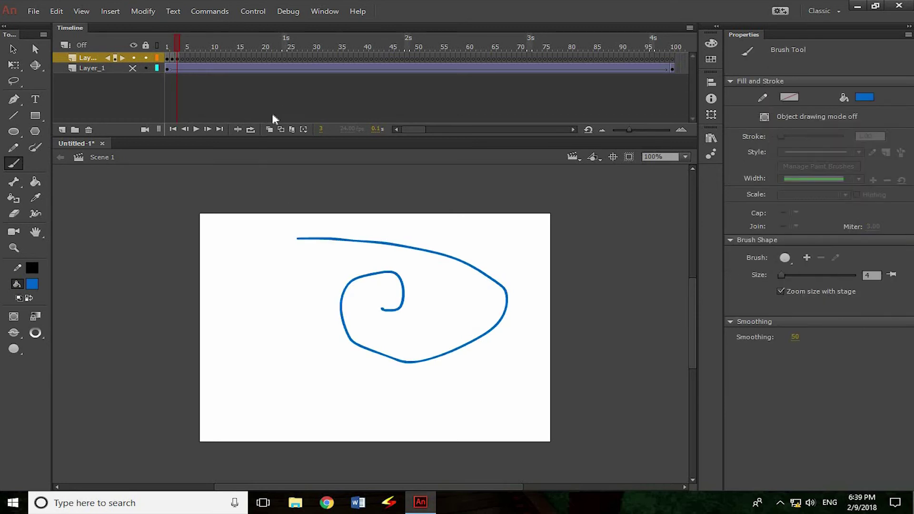
Return to frame 1, turn on onion skinning, and scrub the playhead to frame 5 to preview neighbouring drawings
left_click(173, 46)
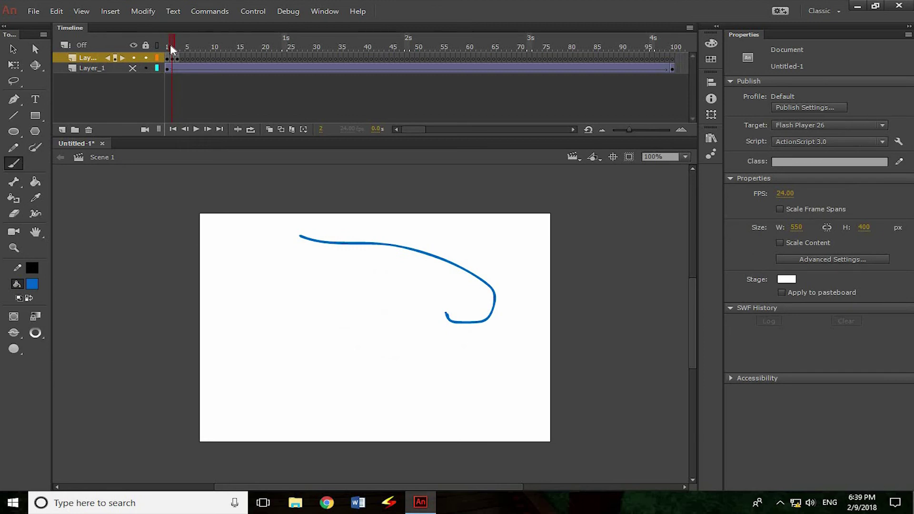
left_click(169, 46)
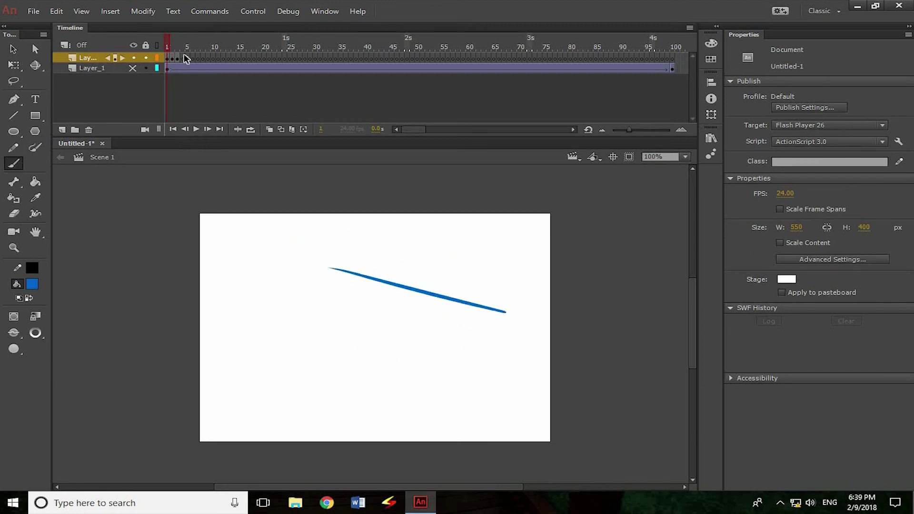
left_click(270, 131)
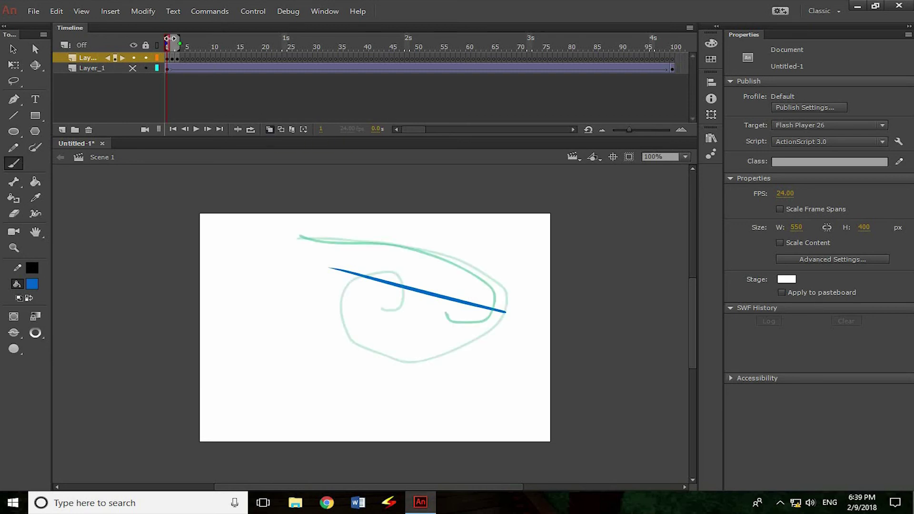
left_click_drag(174, 40, 188, 40)
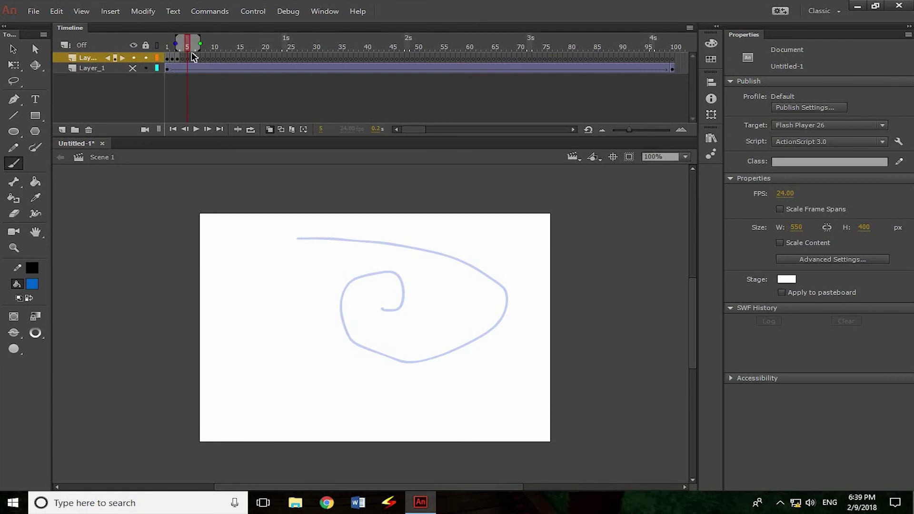
Paint progressively tighter inward spirals in frames 4 and 5 of the upper layer, following the onion-skinned drawings
left_click(185, 48)
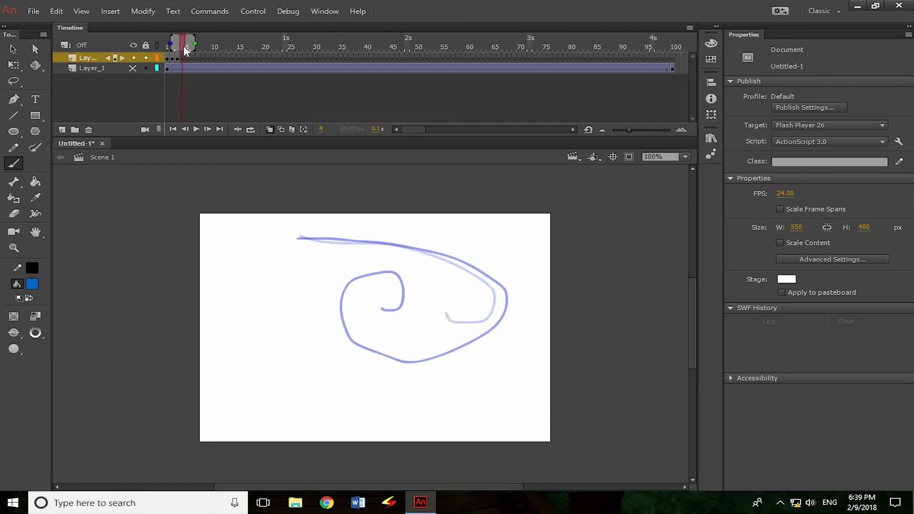
mouse_move(331, 241)
left_mouse_down()
mouse_move(496, 272)
mouse_move(490, 331)
mouse_move(359, 359)
mouse_move(341, 283)
left_mouse_up()
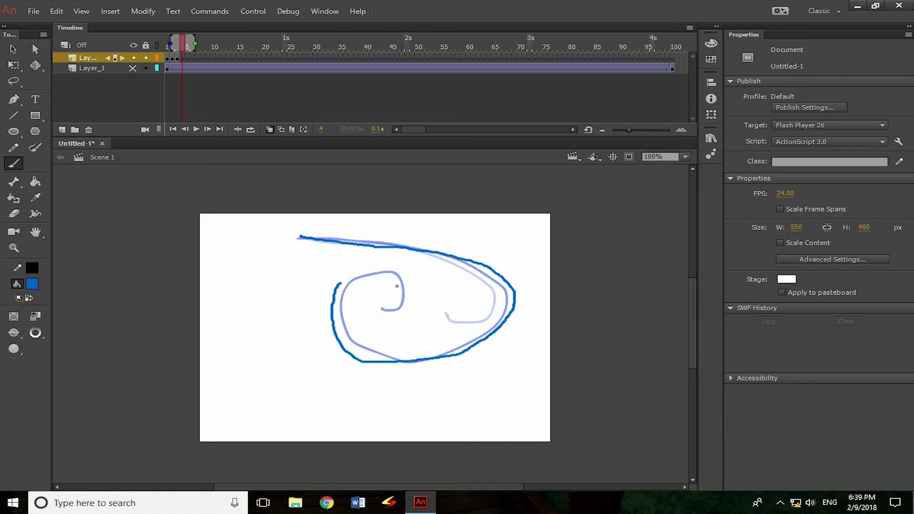
mouse_move(397, 286)
left_mouse_down()
mouse_move(390, 316)
mouse_move(381, 289)
mouse_move(388, 308)
left_mouse_up()
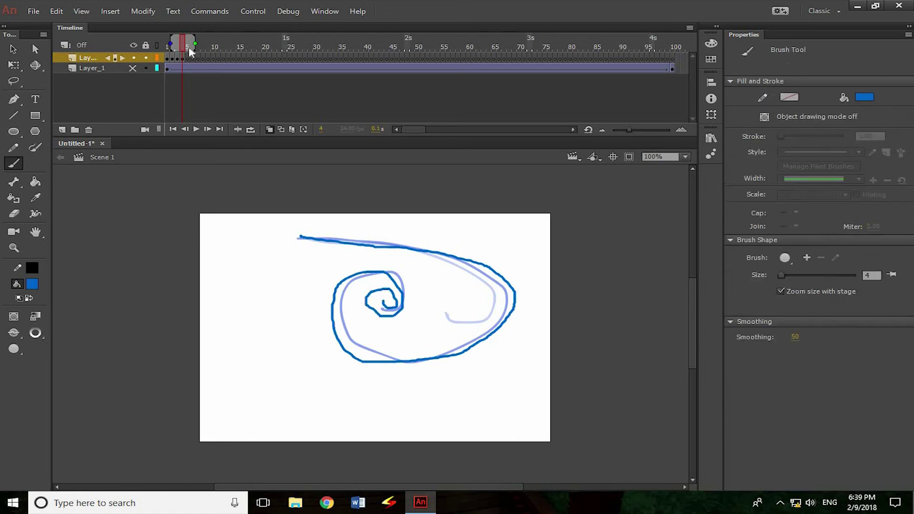
left_click(188, 48)
mouse_move(188, 44)
left_mouse_down()
mouse_move(378, 229)
mouse_move(206, 122)
mouse_move(187, 40)
left_mouse_up()
mouse_move(300, 237)
left_mouse_down()
mouse_move(426, 256)
mouse_move(498, 296)
mouse_move(482, 342)
mouse_move(401, 362)
mouse_move(366, 339)
mouse_move(372, 293)
mouse_move(428, 300)
mouse_move(388, 306)
mouse_move(416, 287)
mouse_move(407, 303)
left_mouse_up()
Turn off onion skinning, play the frame-by-frame animation from frame 1, and return the playhead to frame 1
left_click_drag(189, 42, 139, 45)
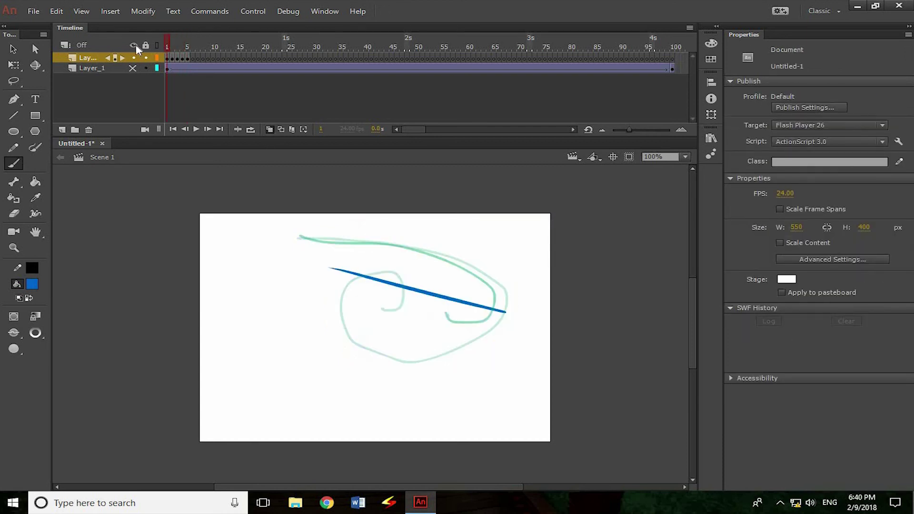
left_click(269, 130)
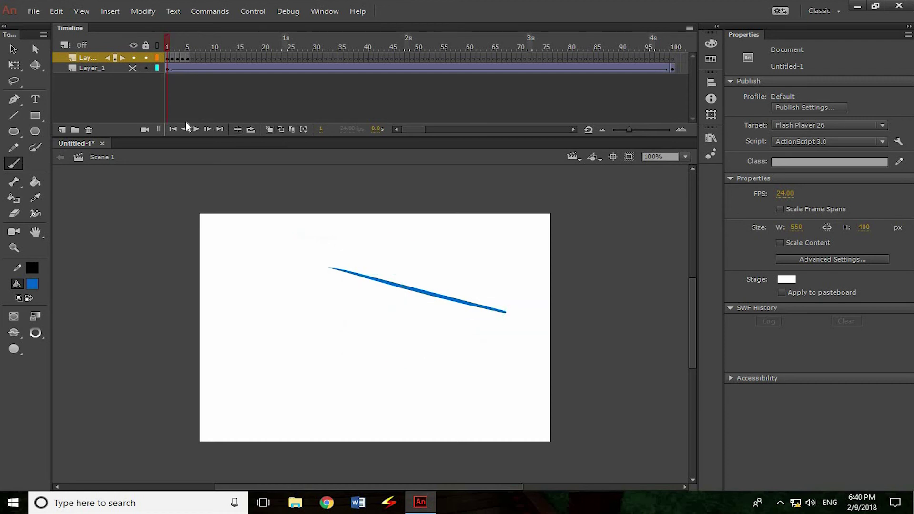
left_click(196, 130)
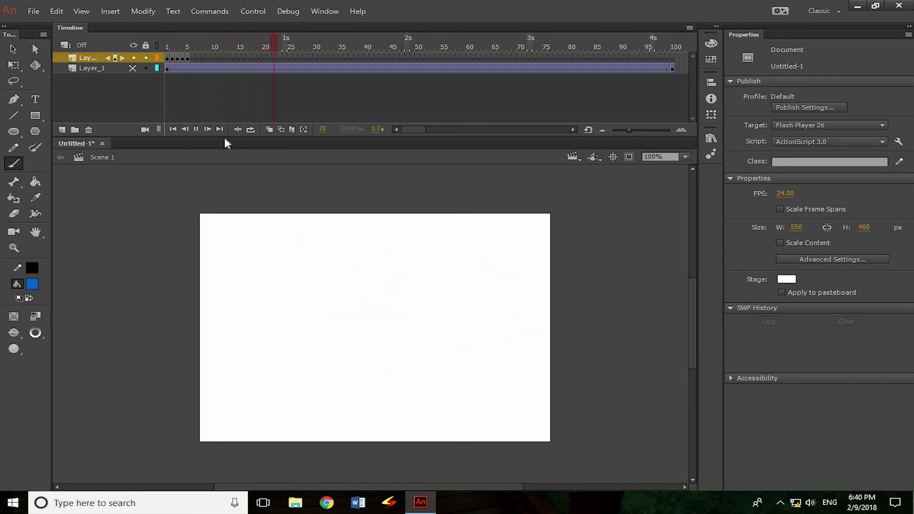
left_click(192, 128)
left_click_drag(406, 42, 146, 52)
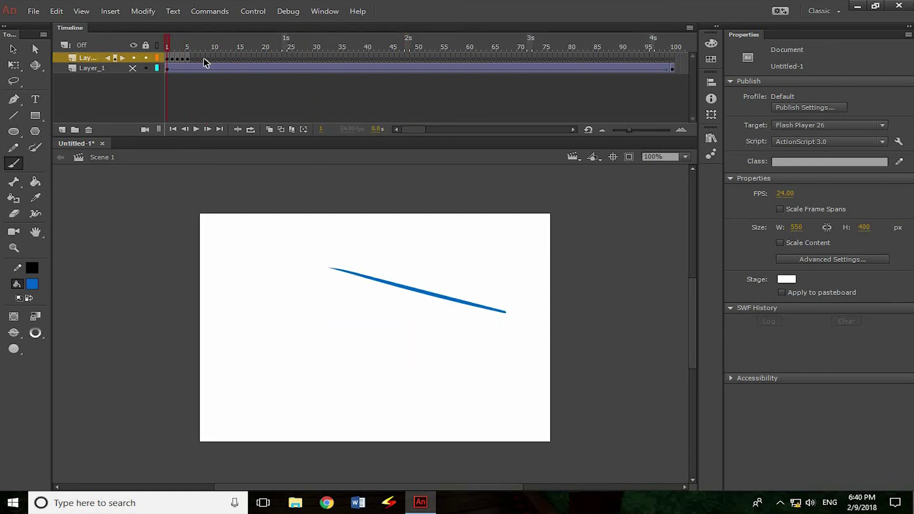
Clear the blank keyframes from frame 6 to frame 100 on the upper layer and scrub back to frame 1
left_click_drag(192, 58, 680, 58)
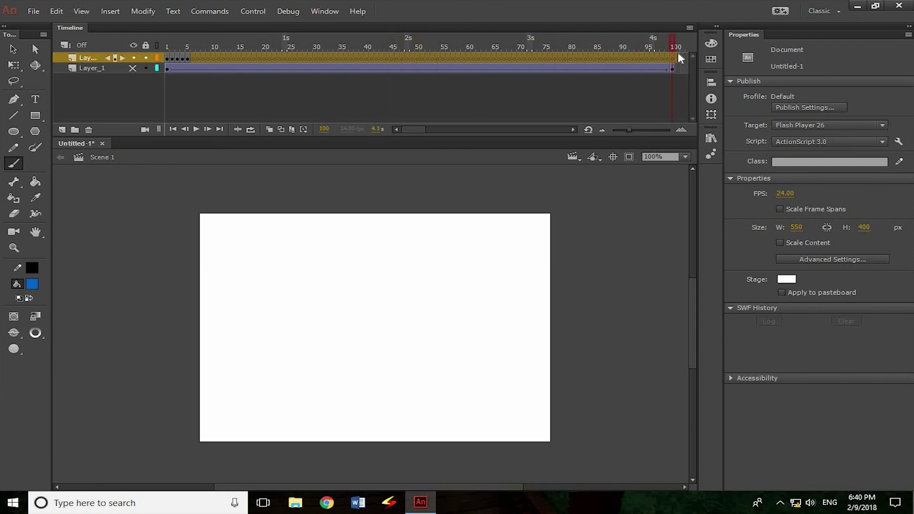
right_click(597, 56)
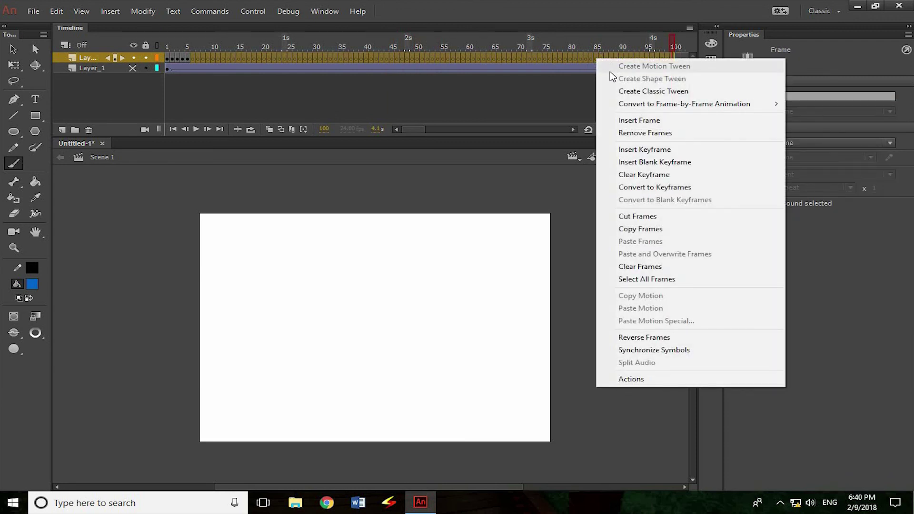
left_click(628, 174)
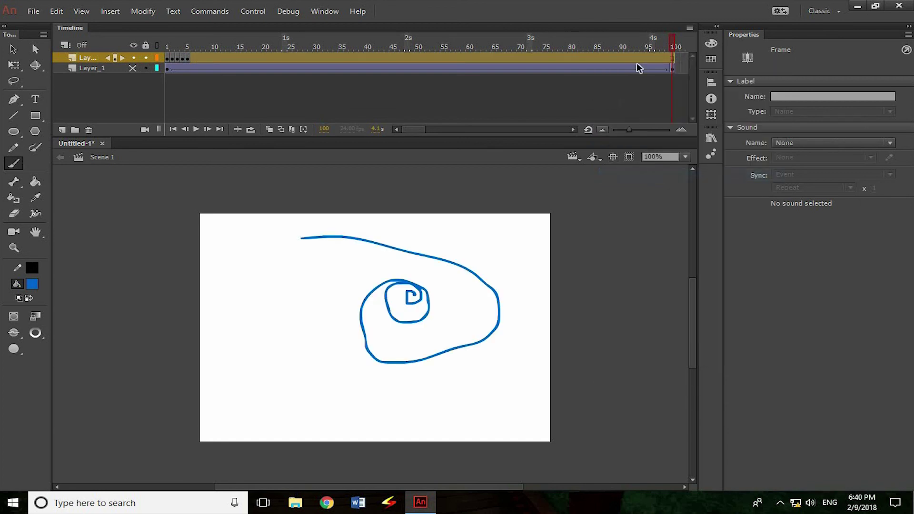
mouse_move(673, 46)
left_mouse_down()
mouse_move(178, 46)
mouse_move(675, 37)
mouse_move(625, 46)
left_mouse_up()
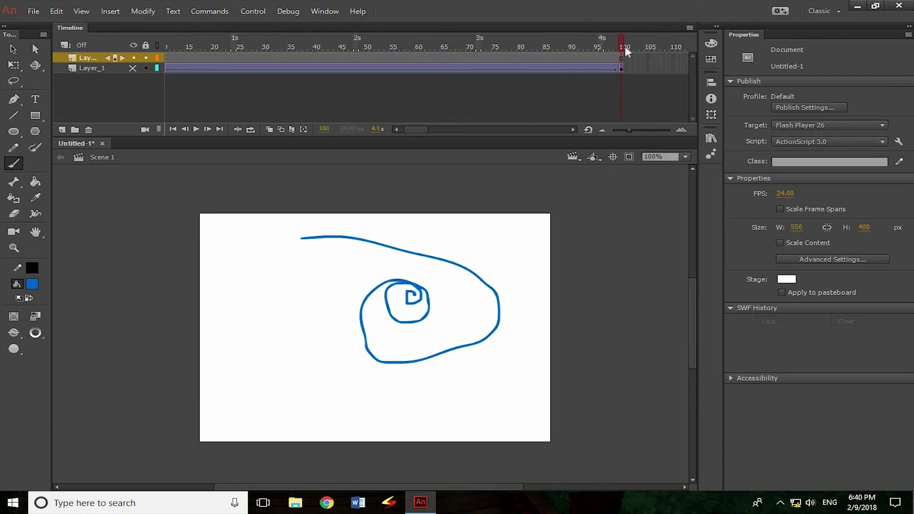
left_click_drag(542, 47, 147, 76)
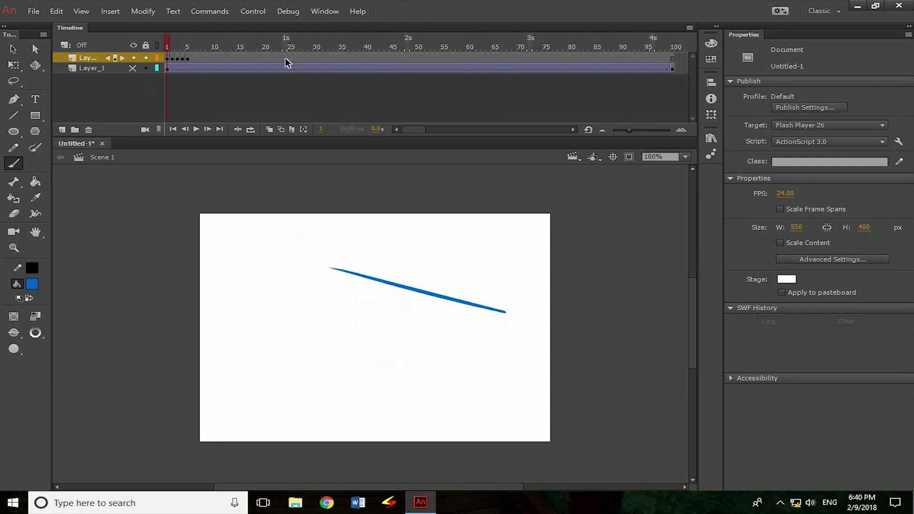
left_click_drag(167, 58, 515, 57)
left_click_drag(612, 36, 663, 45)
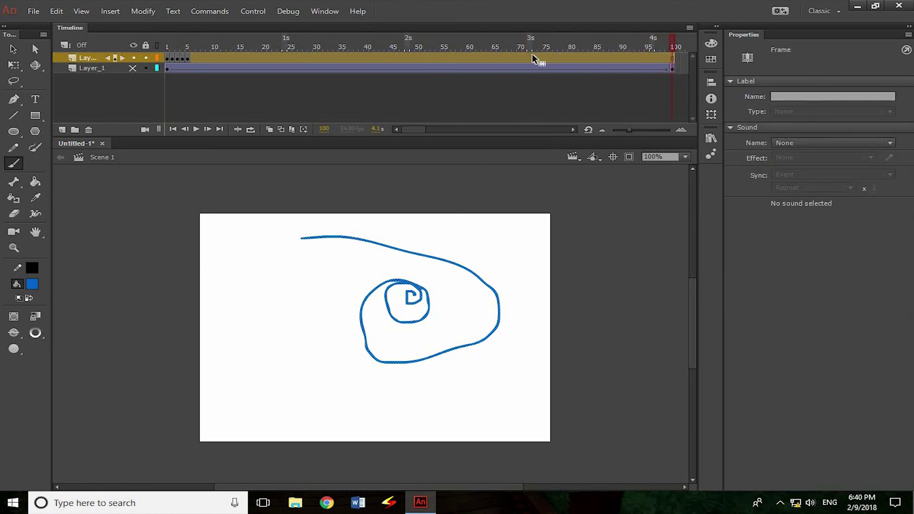
right_click(514, 59)
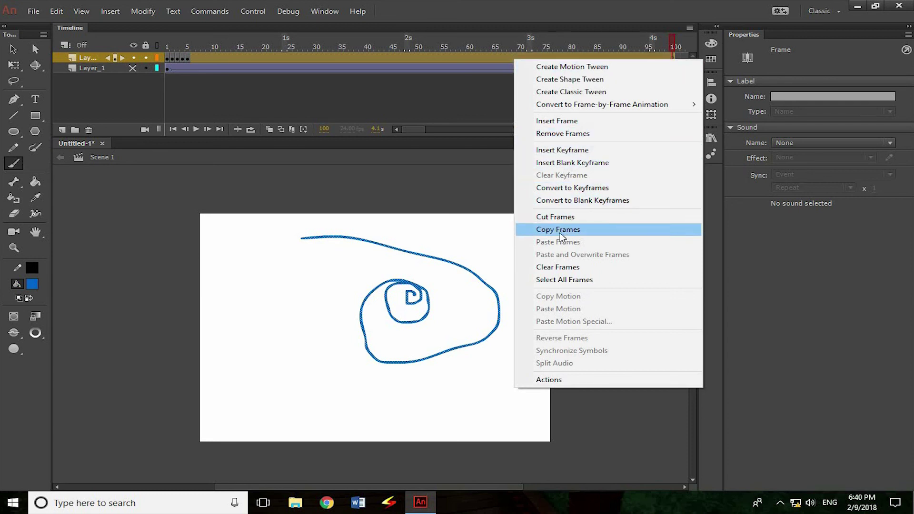
left_click(185, 56)
Copy frame 5 of the upper layer, paste it into frame 6, and return the playhead to frame 1
right_click(187, 57)
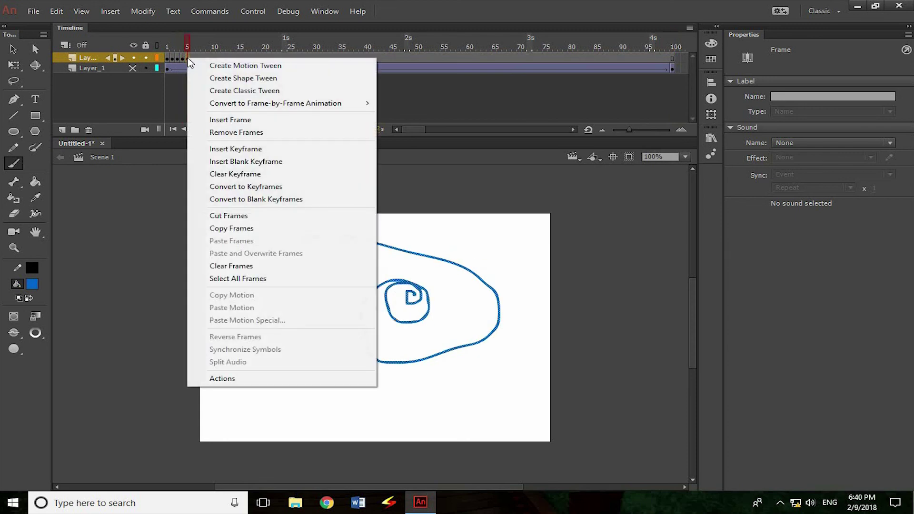
left_click(232, 228)
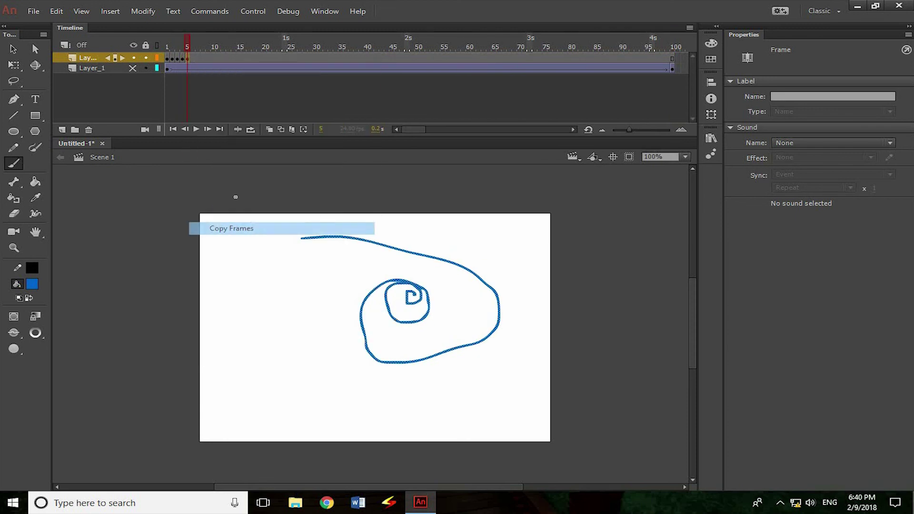
right_click(193, 57)
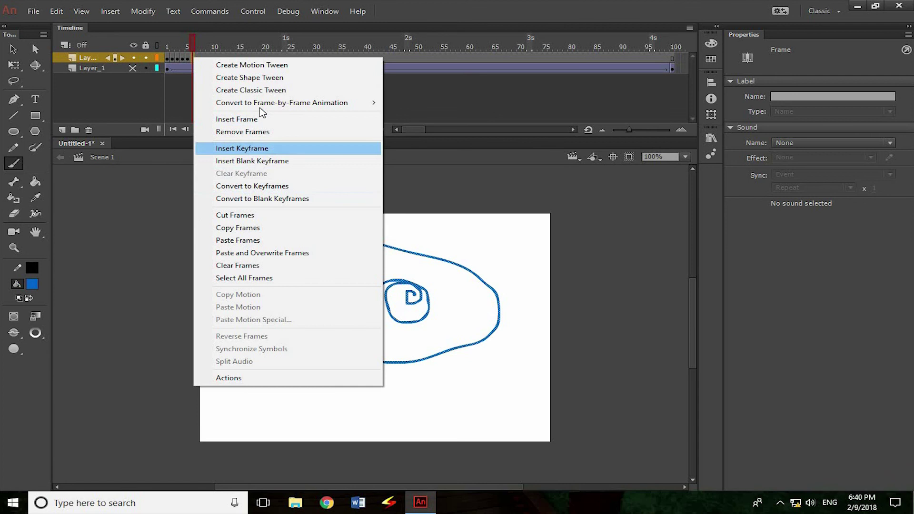
left_click(243, 241)
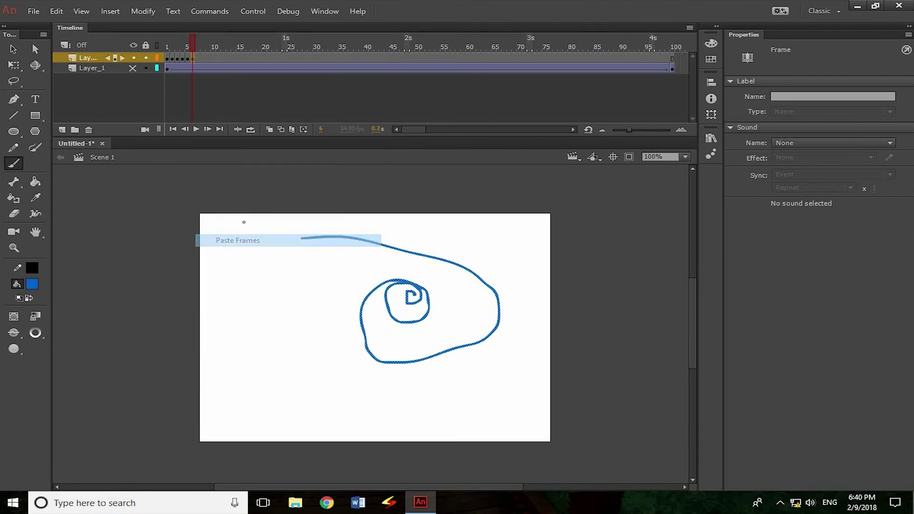
left_click(189, 38)
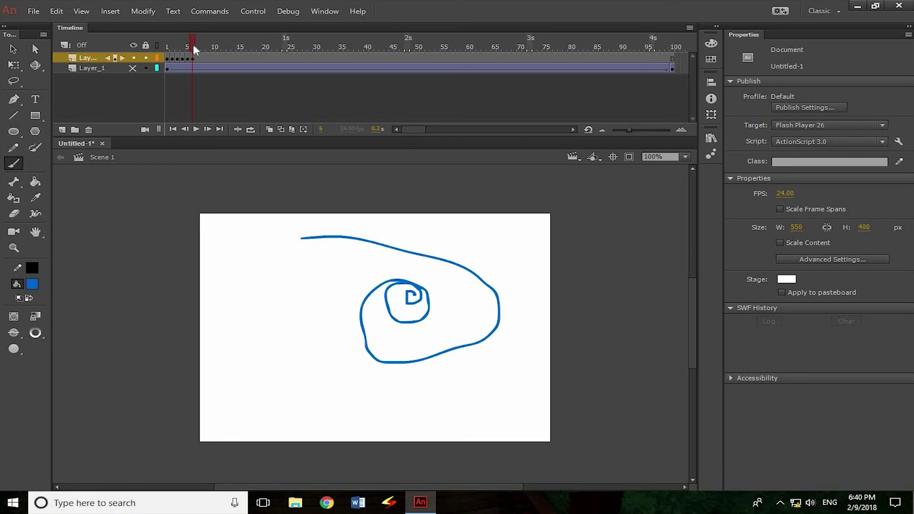
left_click_drag(191, 49, 163, 45)
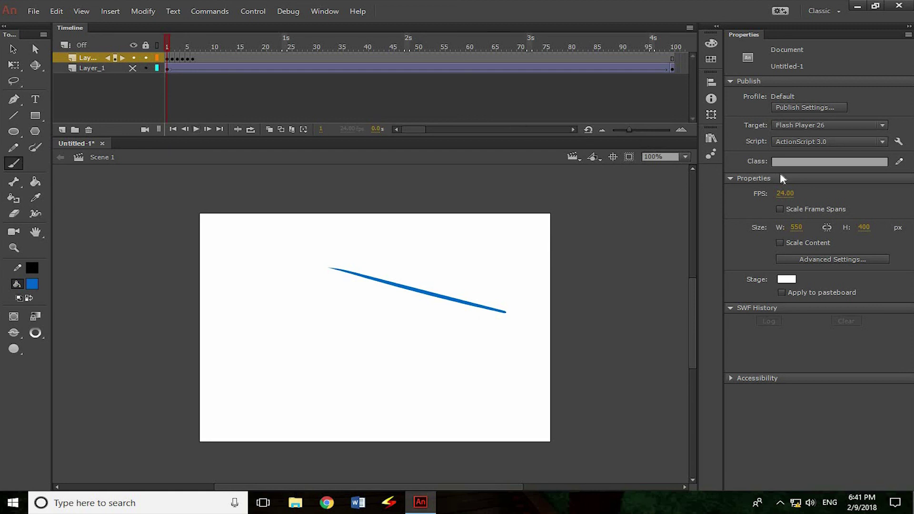
Set the document frame rate to 7 FPS, play the animation from frame 1, and return to frame 1
left_click_drag(785, 194, 736, 203)
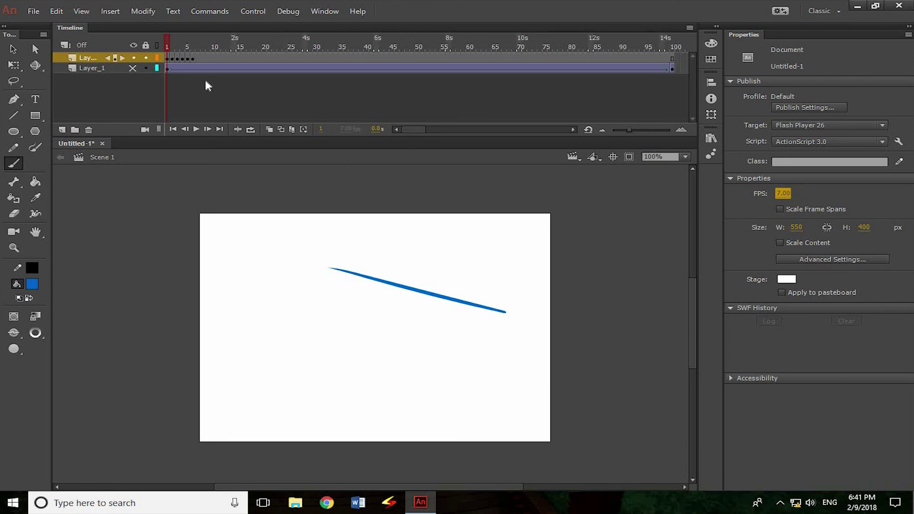
left_click_drag(167, 41, 152, 52)
left_click(196, 130)
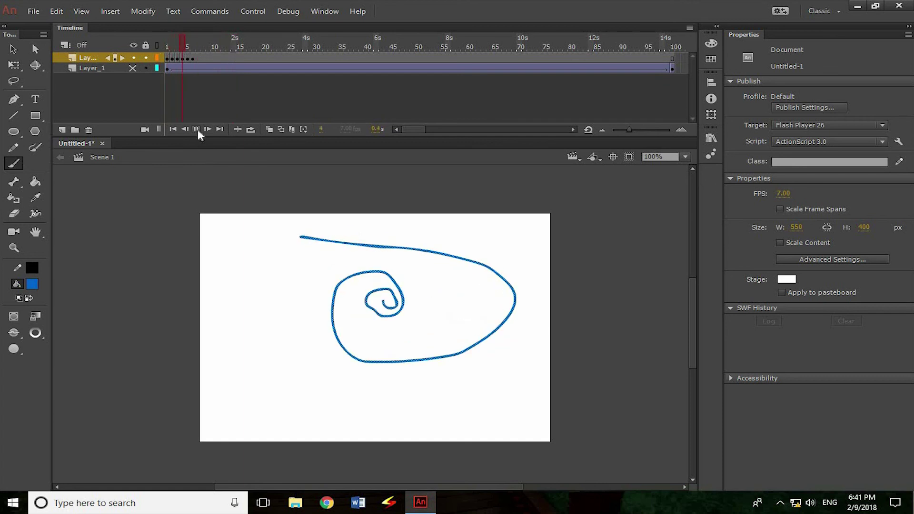
left_click(197, 130)
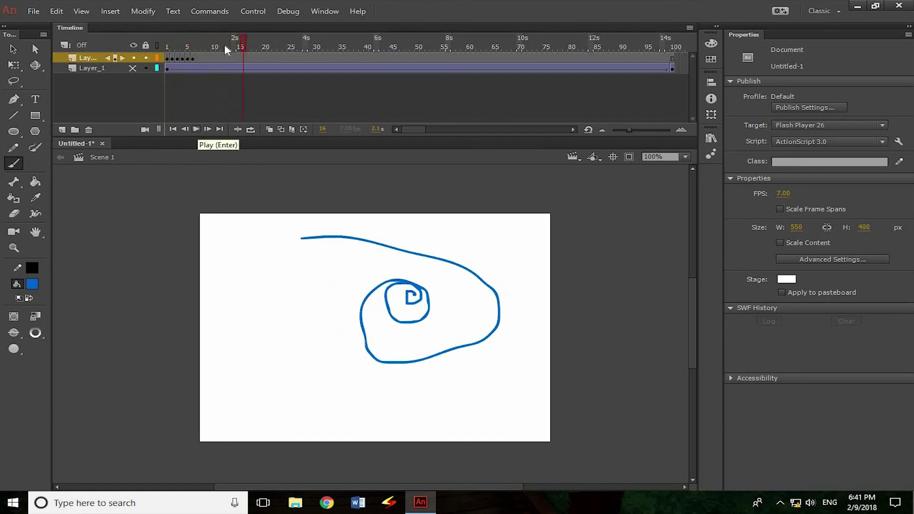
left_click(167, 43)
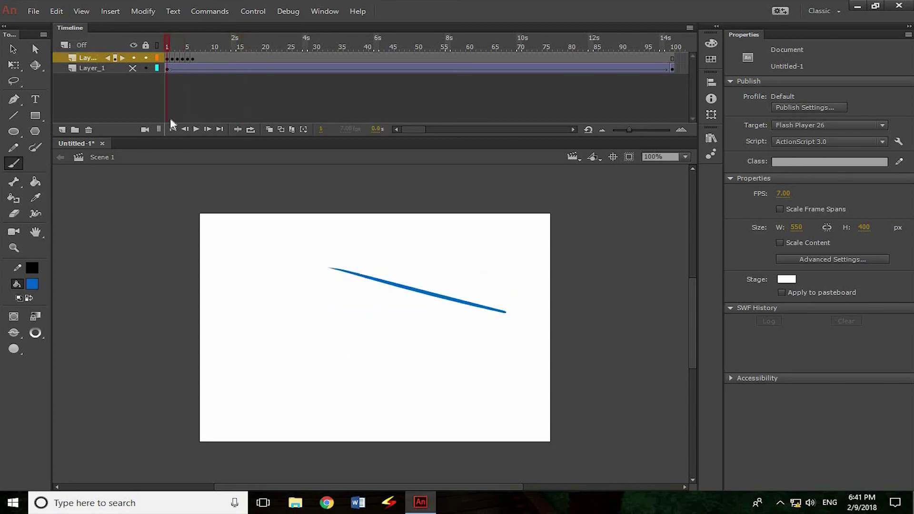